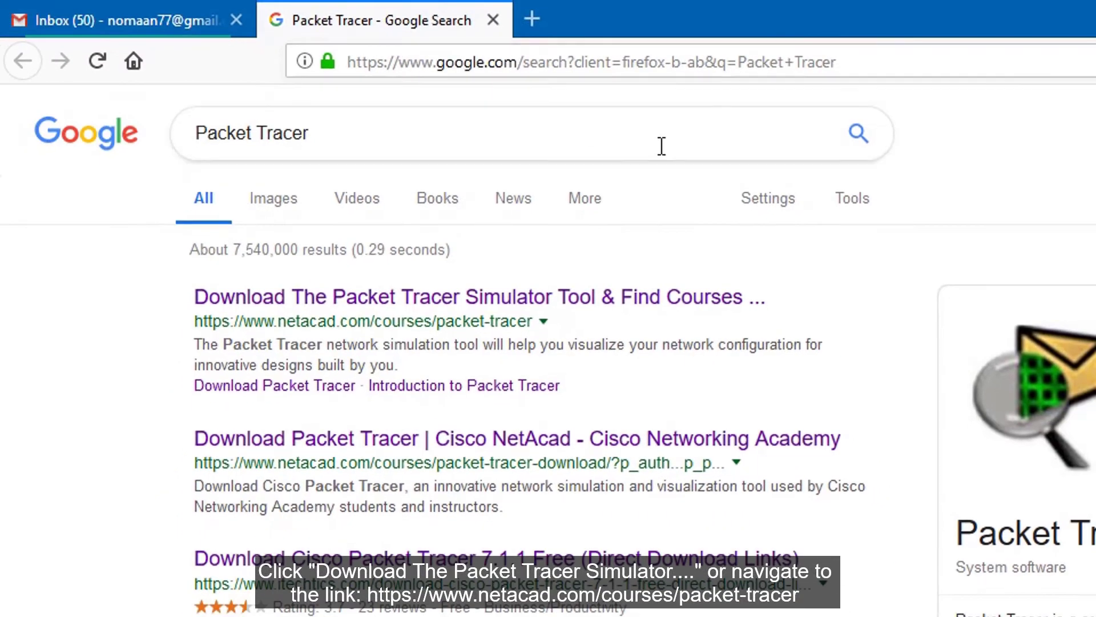
# Step: Open the NetAcad 'Download The Packet Tracer Simulator Tool & Find Courses' page from the Google results
pyautogui.click(481, 304)
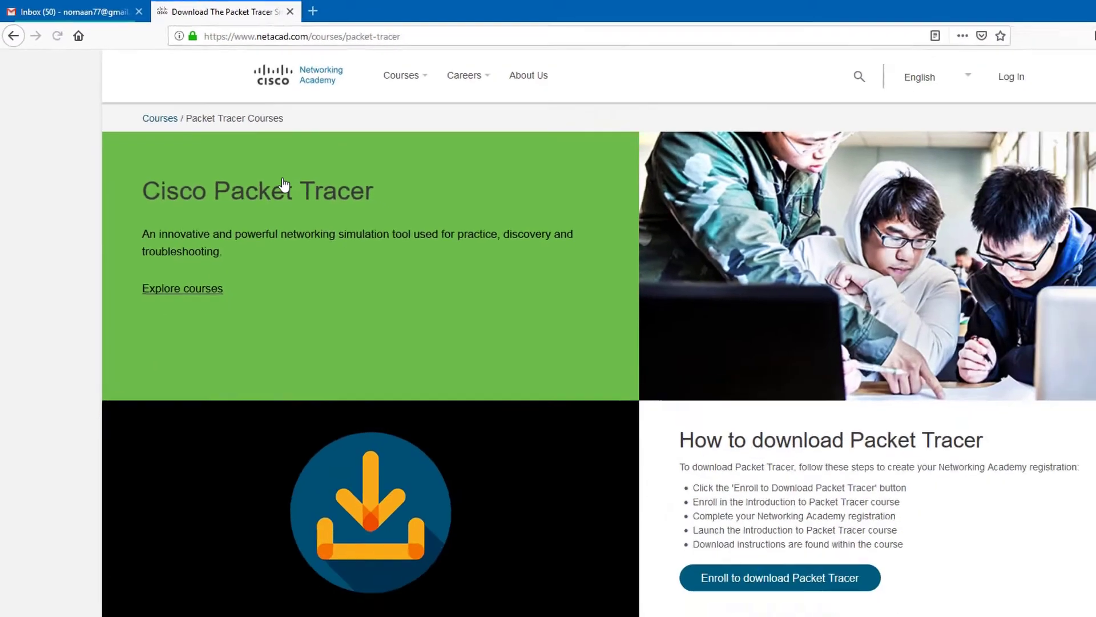
# Step: Enroll to download Packet Tracer and open the English sign-up form for Introduction to Packet Tracer 0119
pyautogui.scroll(-5, 621, 339)
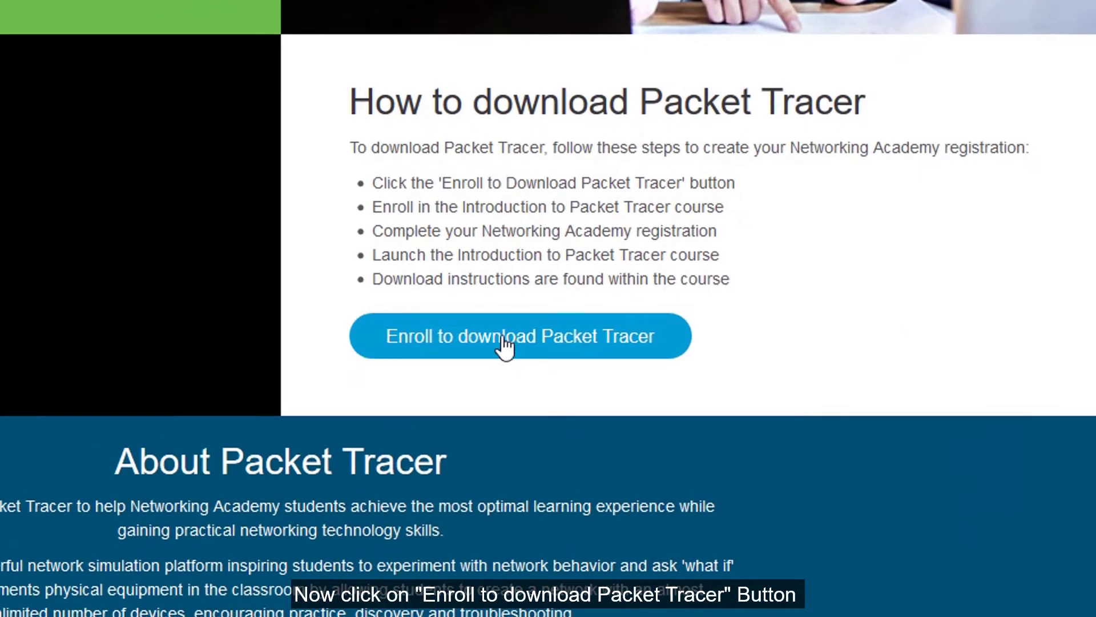
pyautogui.click(654, 319)
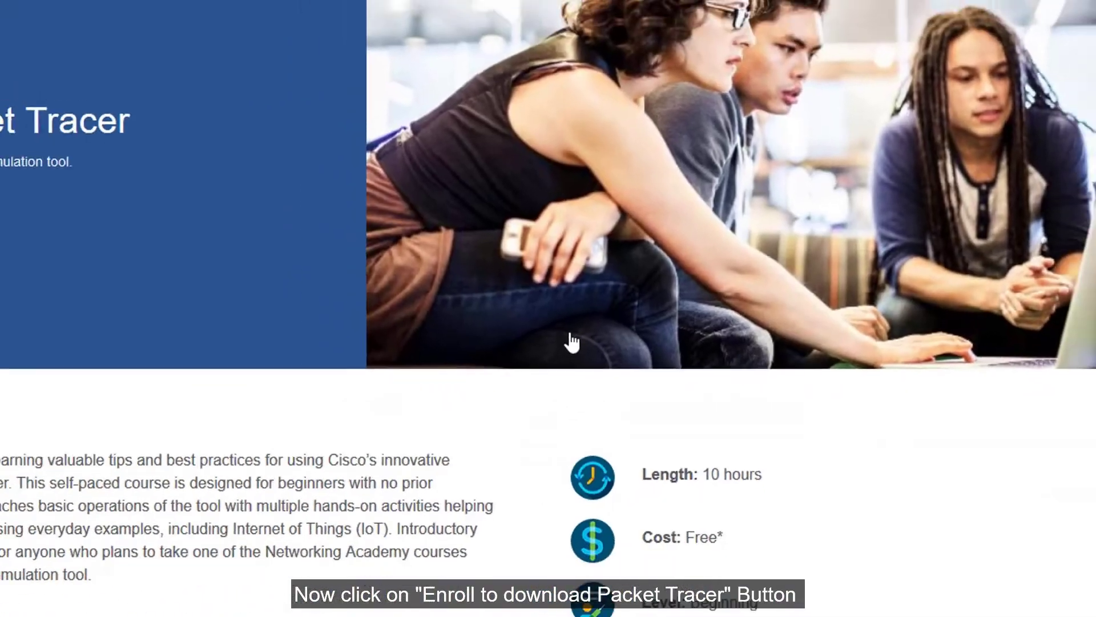
pyautogui.scroll(-1, 291, 393)
pyautogui.scroll(-3, 286, 396)
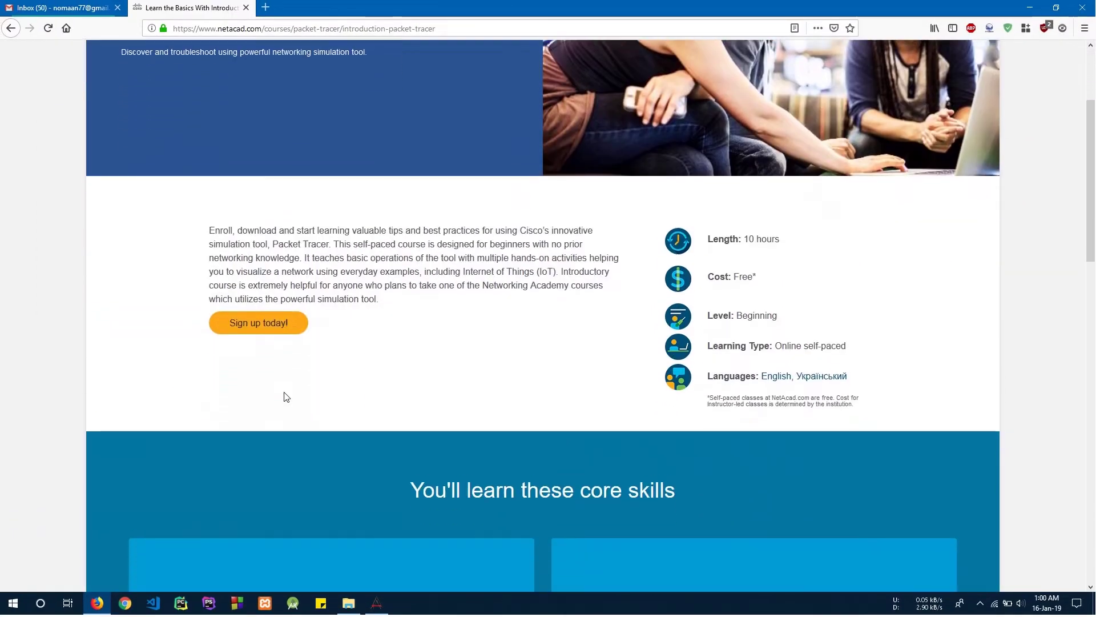
pyautogui.click(258, 317)
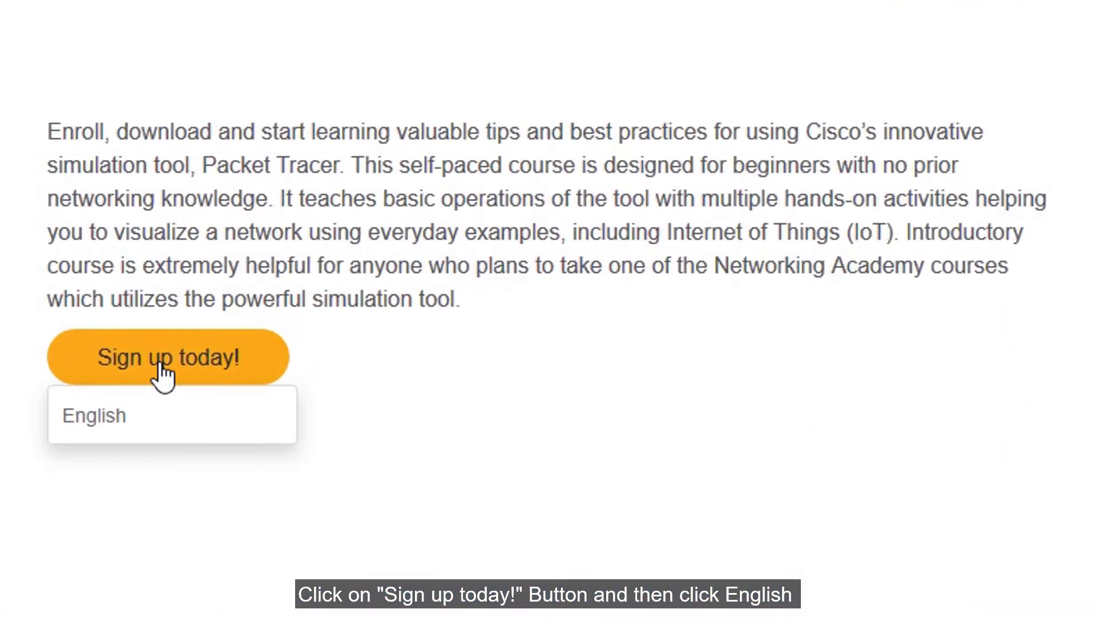
pyautogui.click(189, 425)
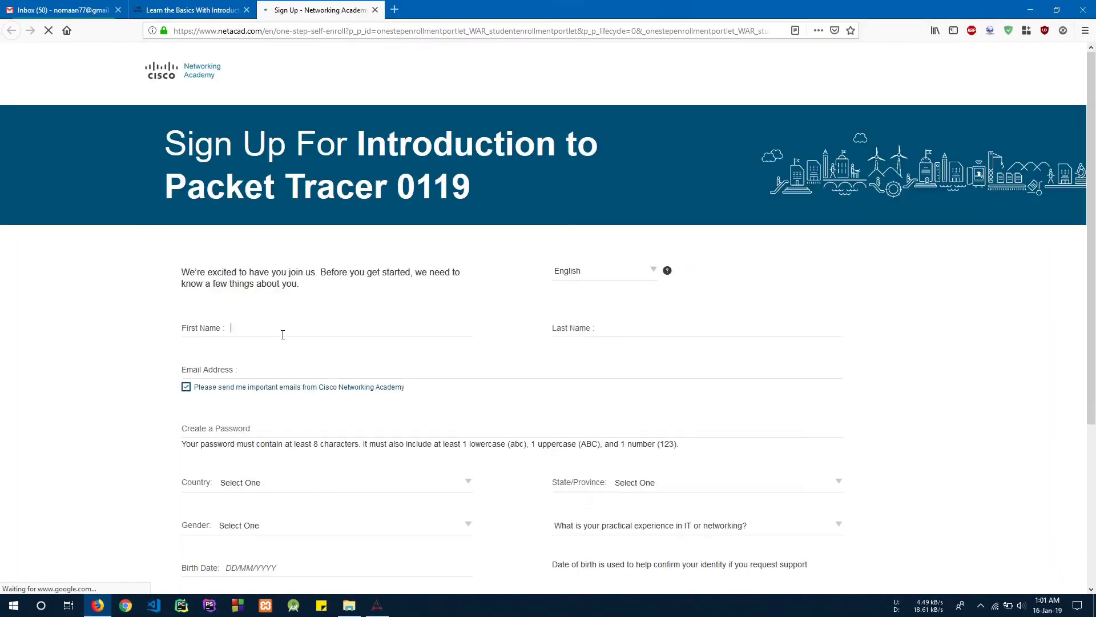
# Step: Fill in the user's first name, last name, e-mail address and account password on the sign-up form
pyautogui.click(439, 332)
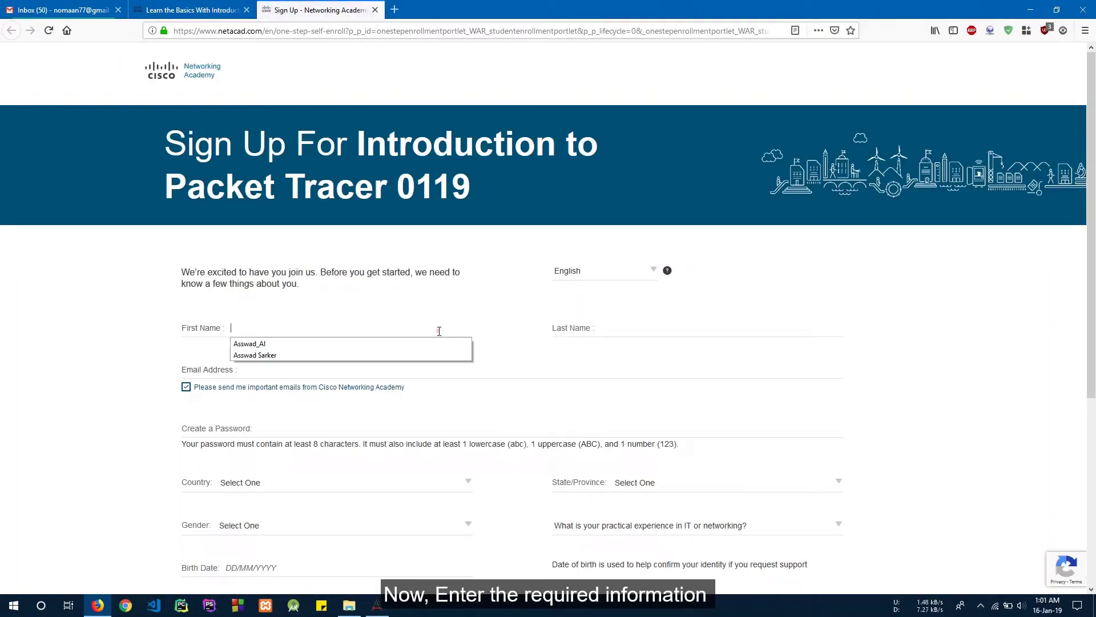
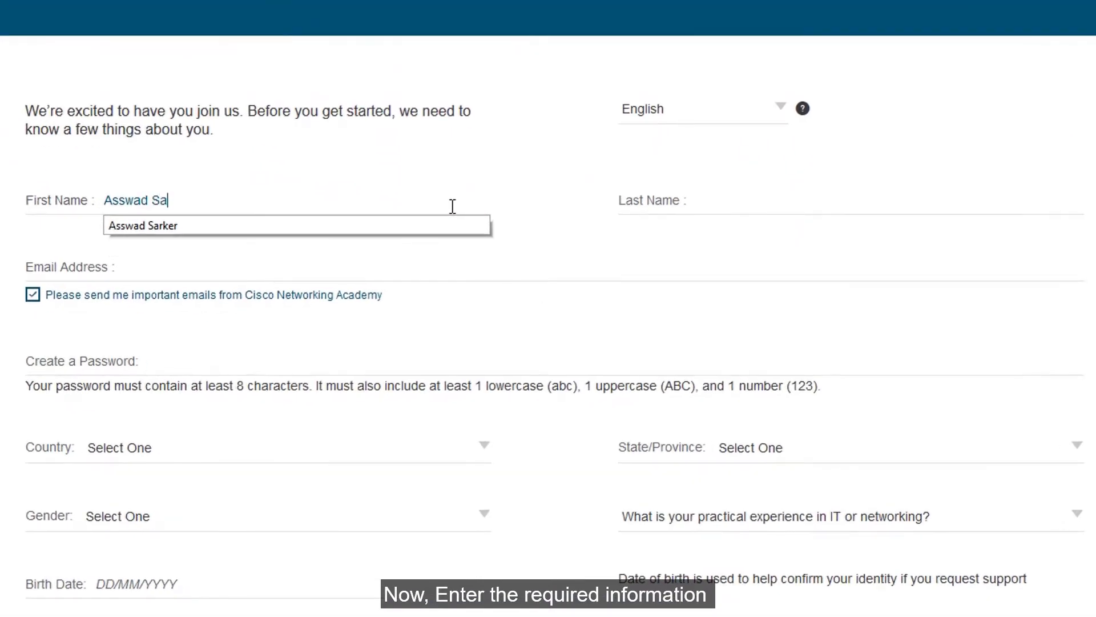
pyautogui.press('Tab')
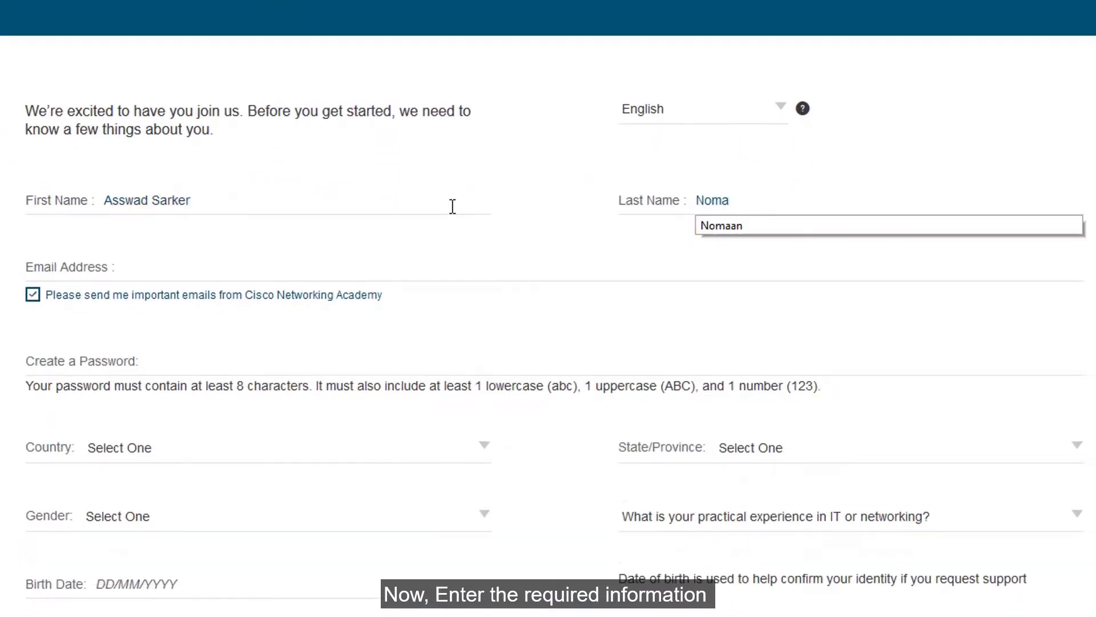
pyautogui.press('Tab')
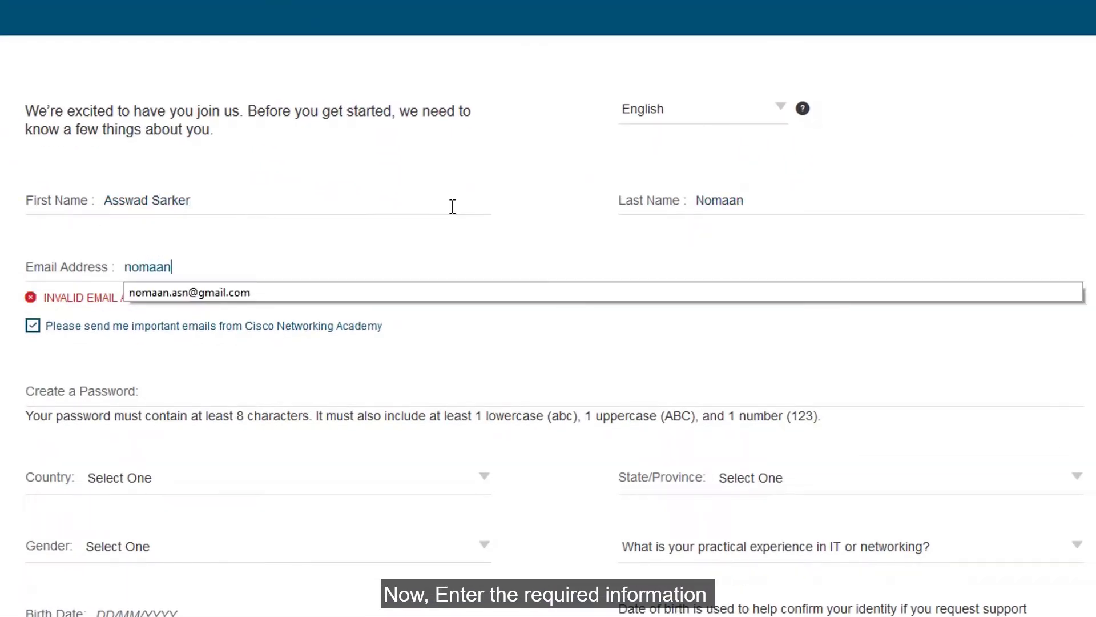
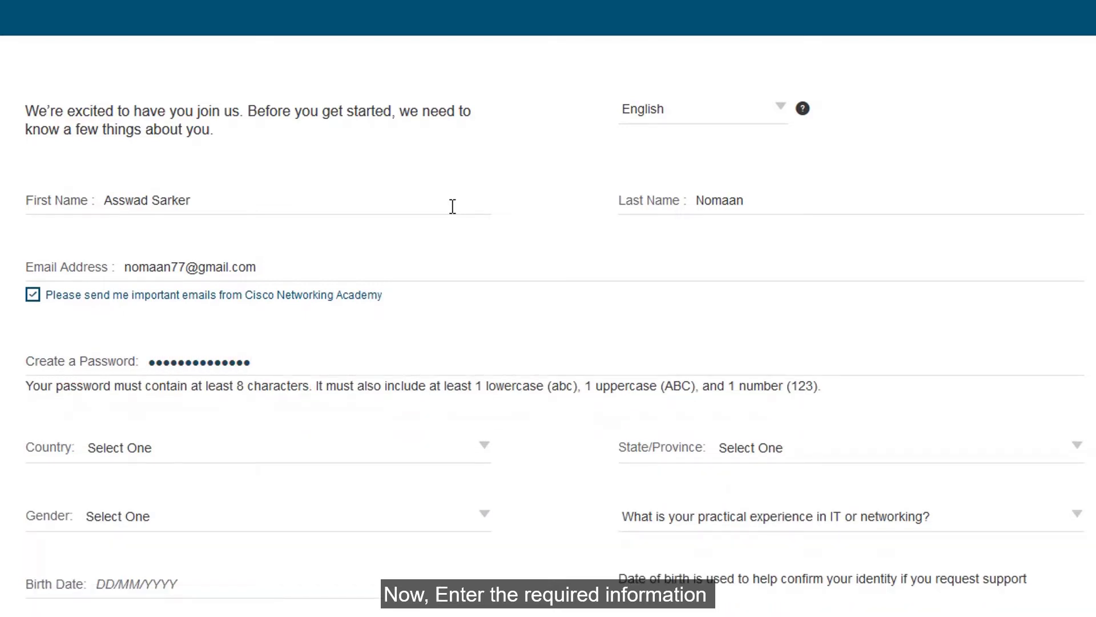
pyautogui.scroll(-3, 457, 207)
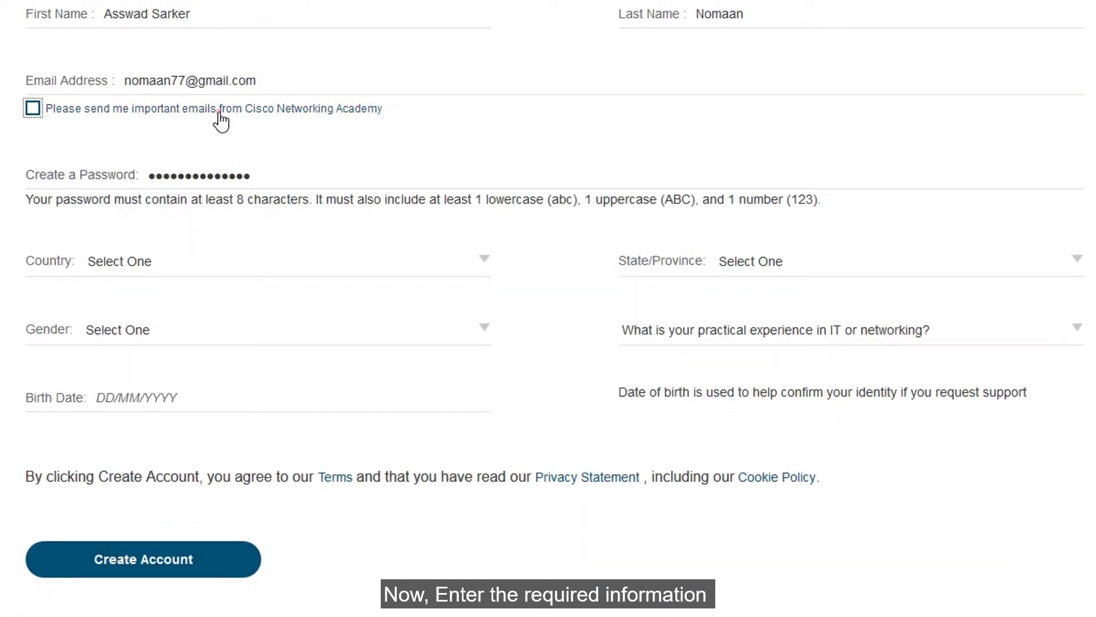
# Step: Set the country to Bangladesh and the province to Rangpur Division
pyautogui.click(199, 262)
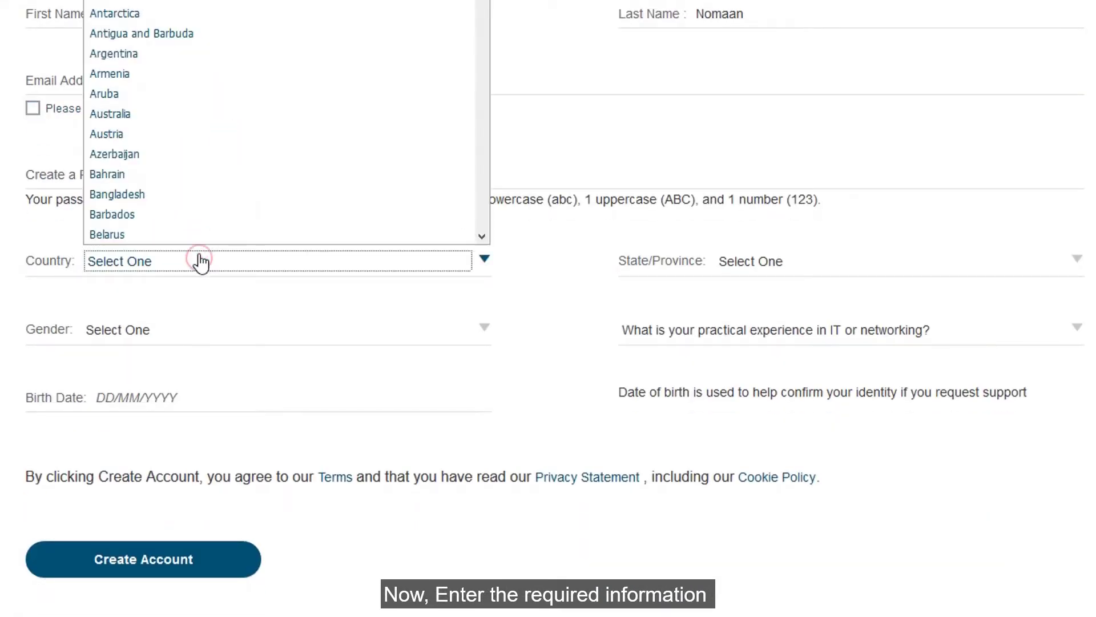
pyautogui.click(200, 195)
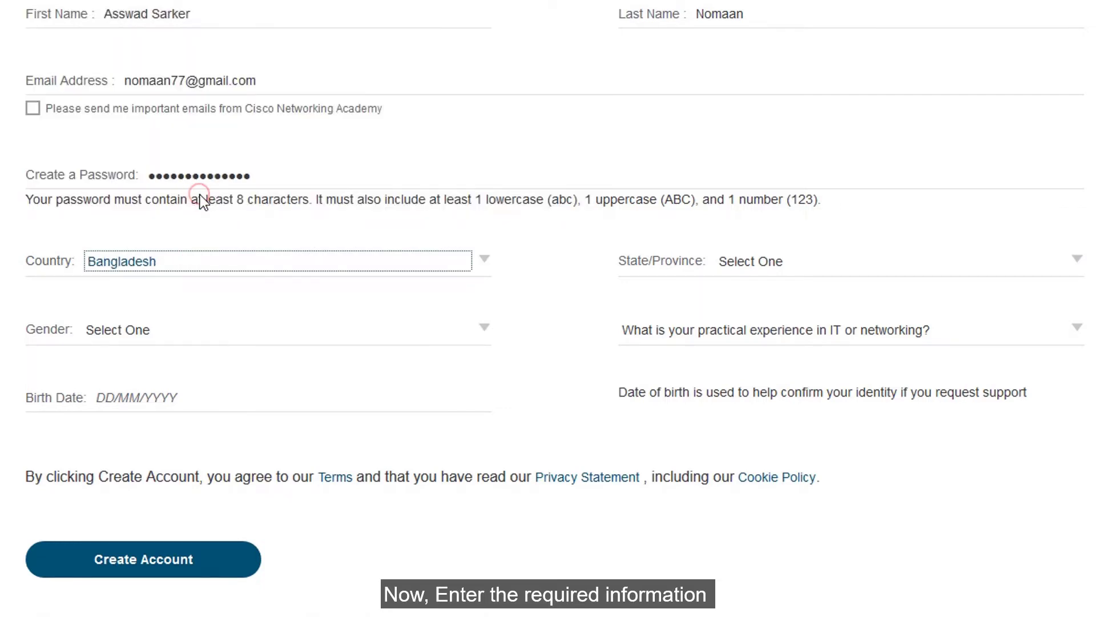
pyautogui.click(777, 270)
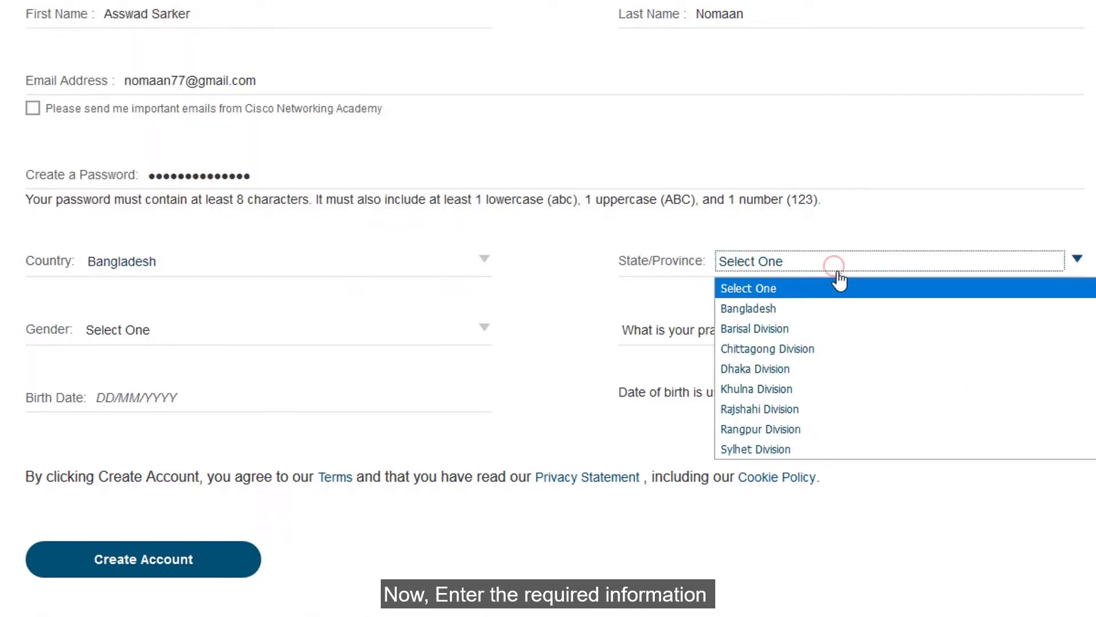
pyautogui.click(849, 436)
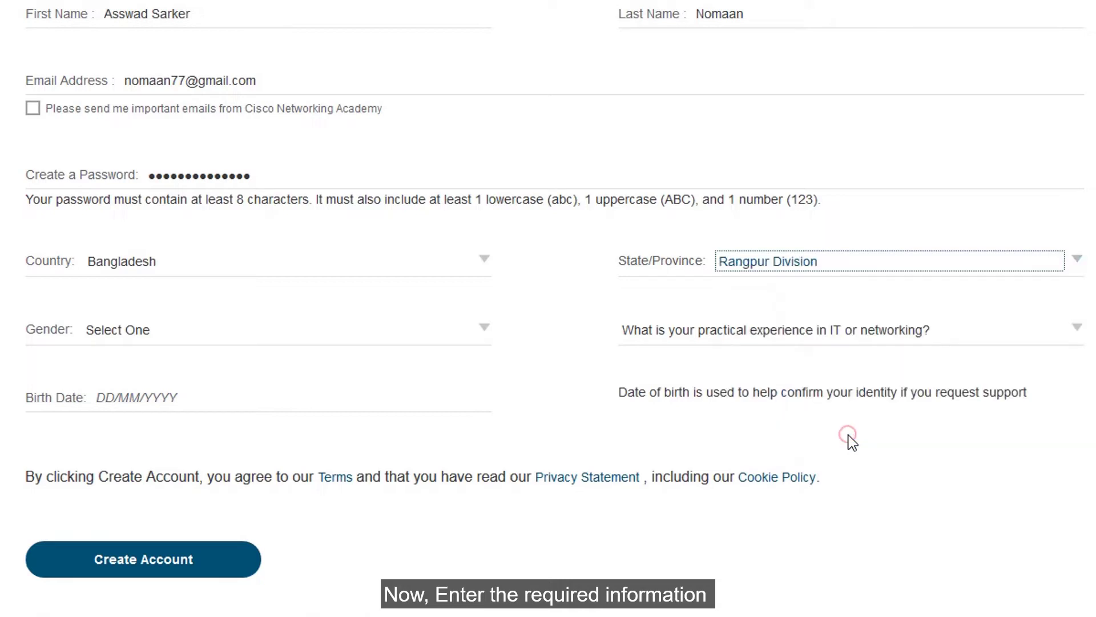
# Step: Set gender to Male, IT experience to One to Three years, and birth date 01/01/1990
pyautogui.click(363, 341)
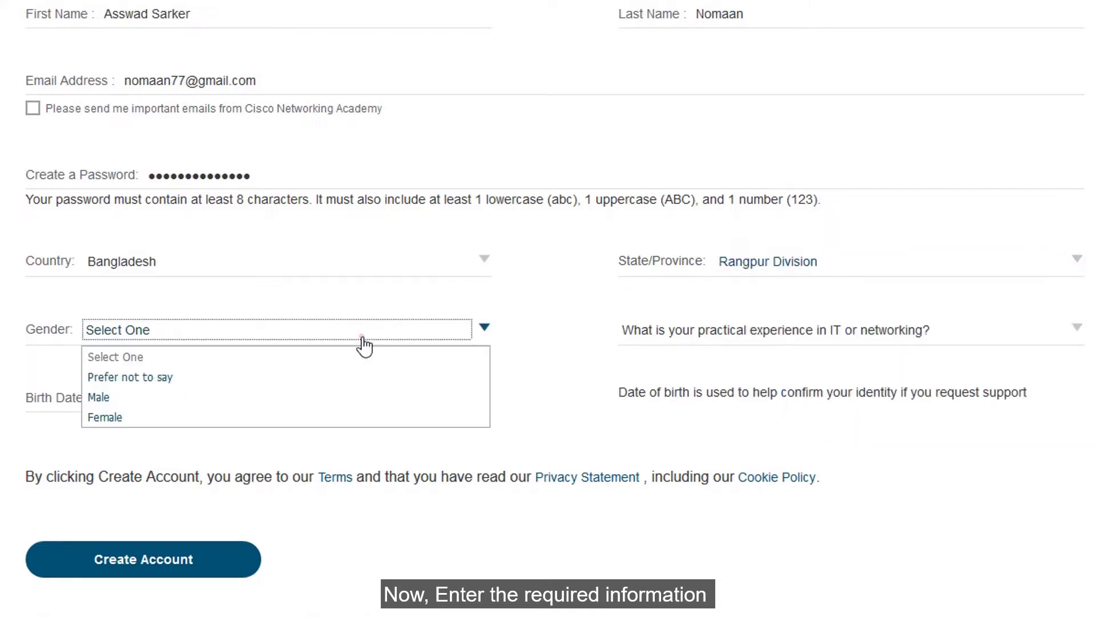
pyautogui.click(356, 401)
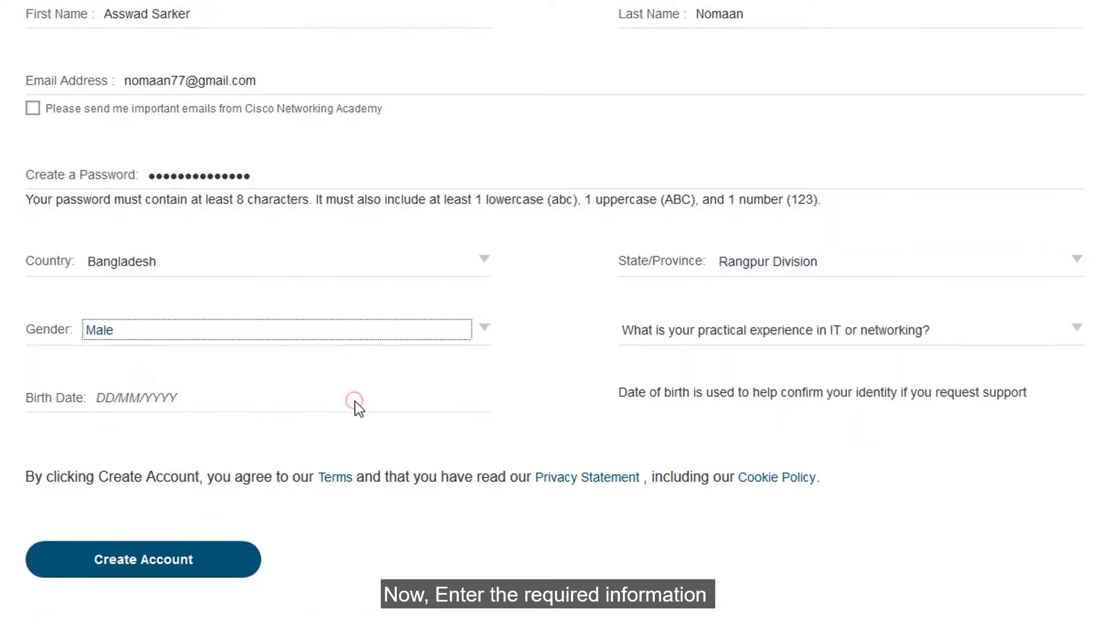
pyautogui.click(894, 338)
pyautogui.click(892, 420)
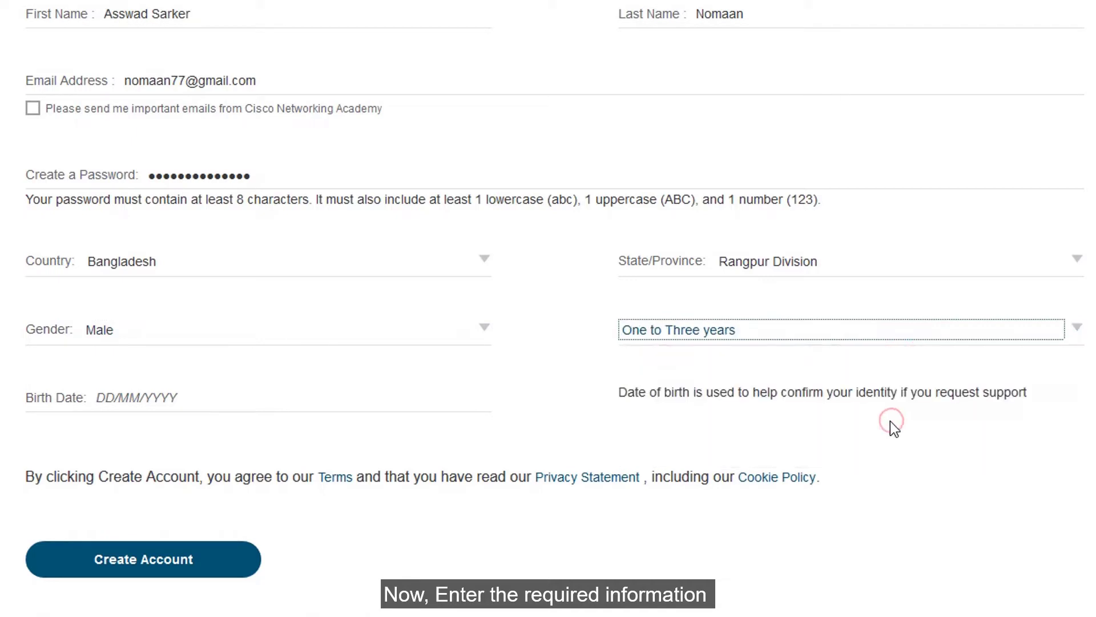
pyautogui.click(386, 405)
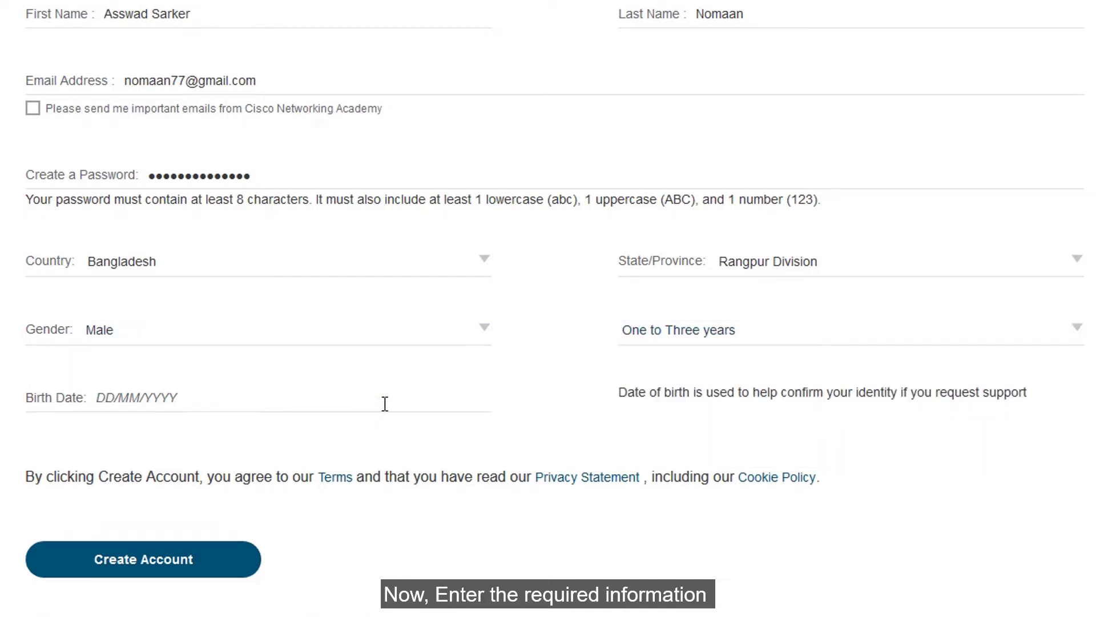
pyautogui.write('01/01/')
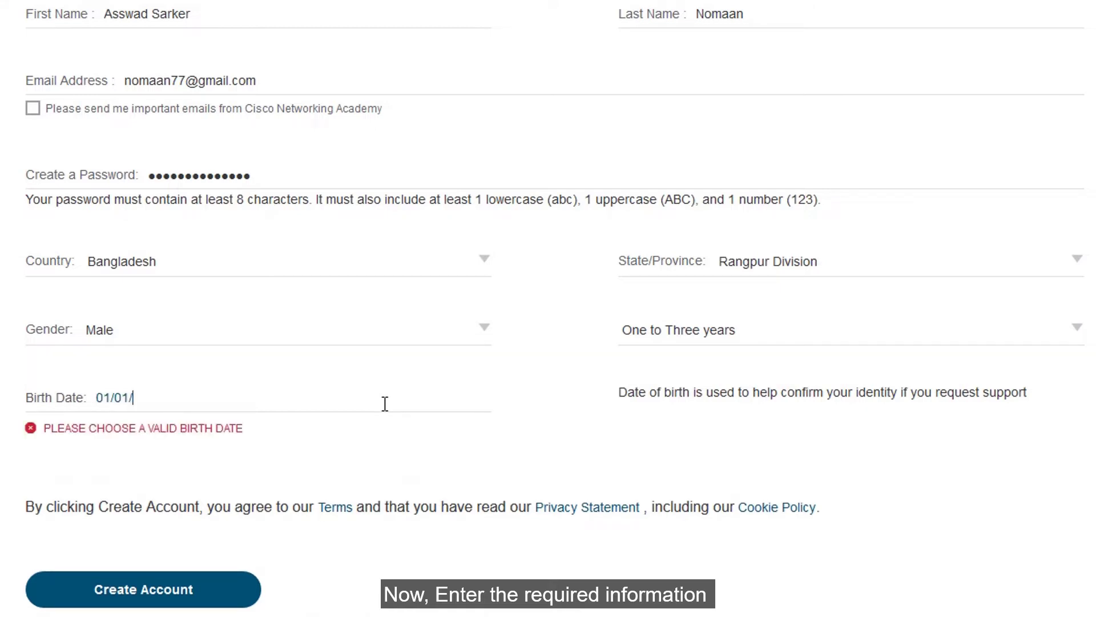
pyautogui.write('1990')
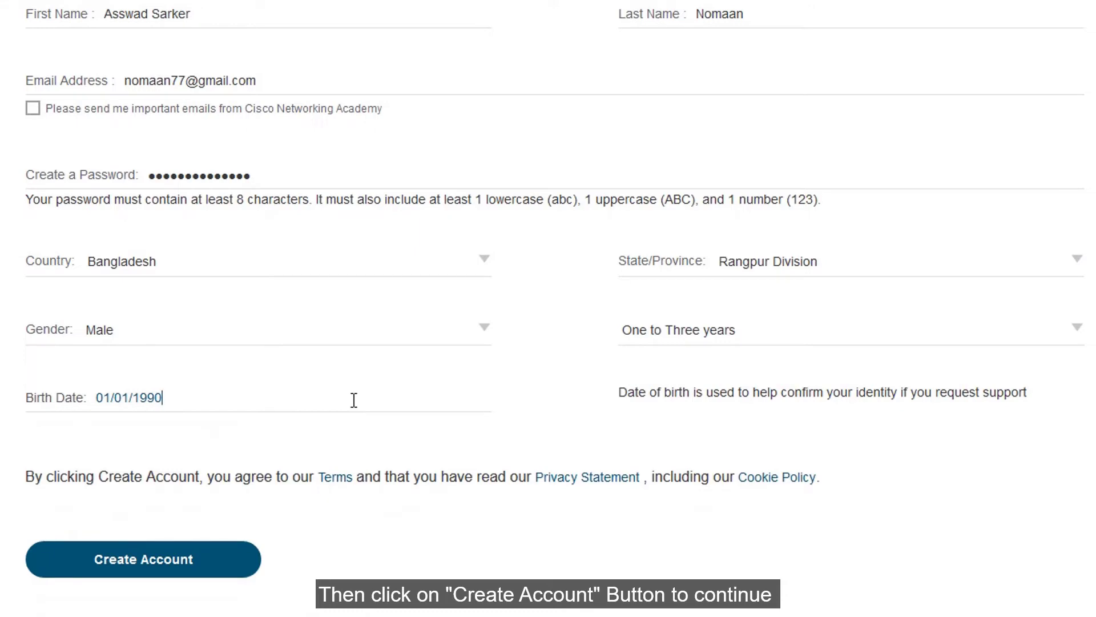
pyautogui.scroll(-3, 366, 408)
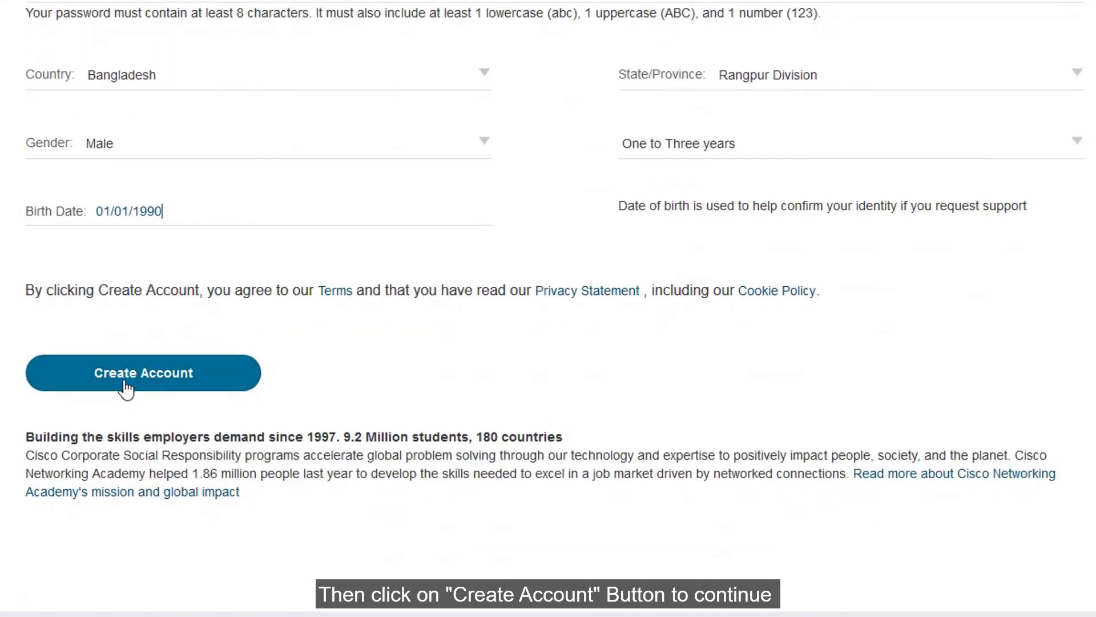
# Step: Submit the registration and pass the reCAPTCHA by selecting all crosswalk images and verifying
pyautogui.click(210, 380)
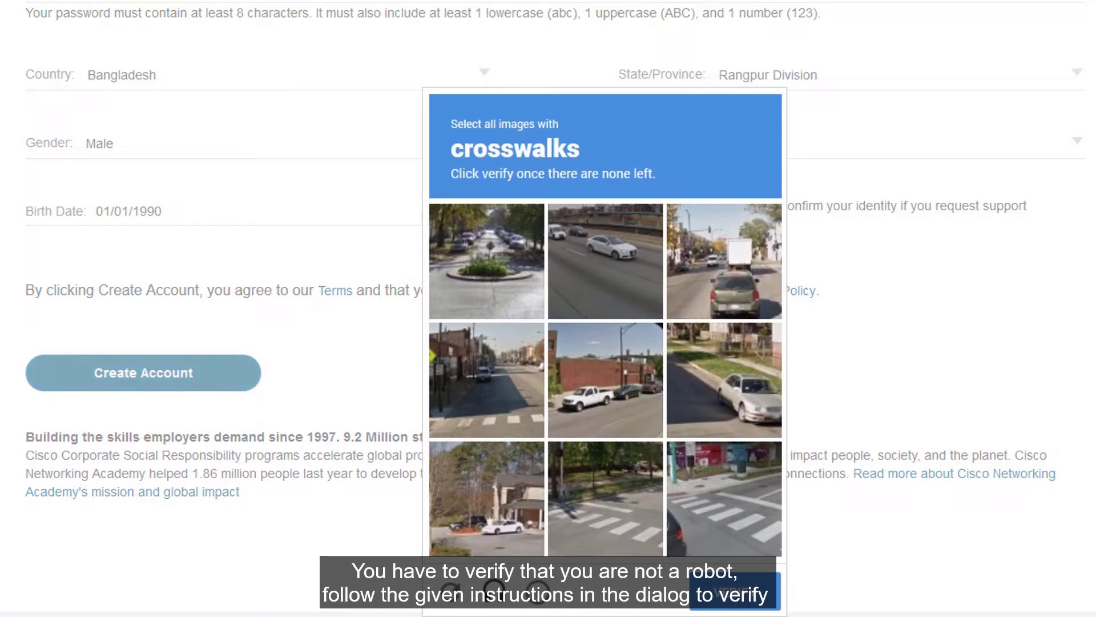
pyautogui.scroll(-1, 542, 248)
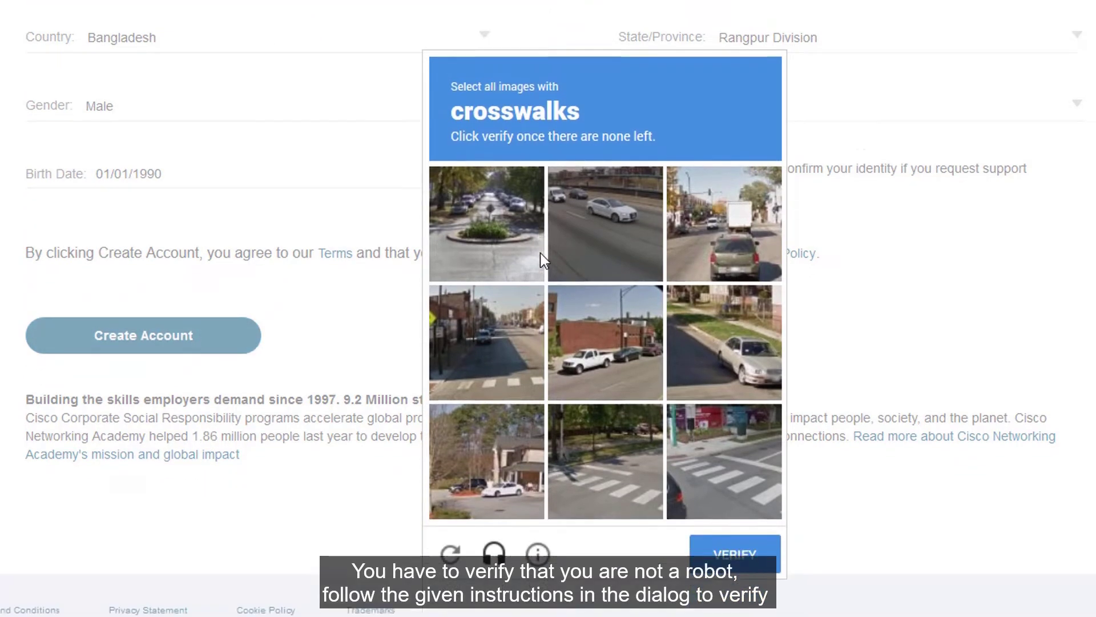
pyautogui.click(602, 410)
pyautogui.click(711, 424)
pyautogui.click(478, 314)
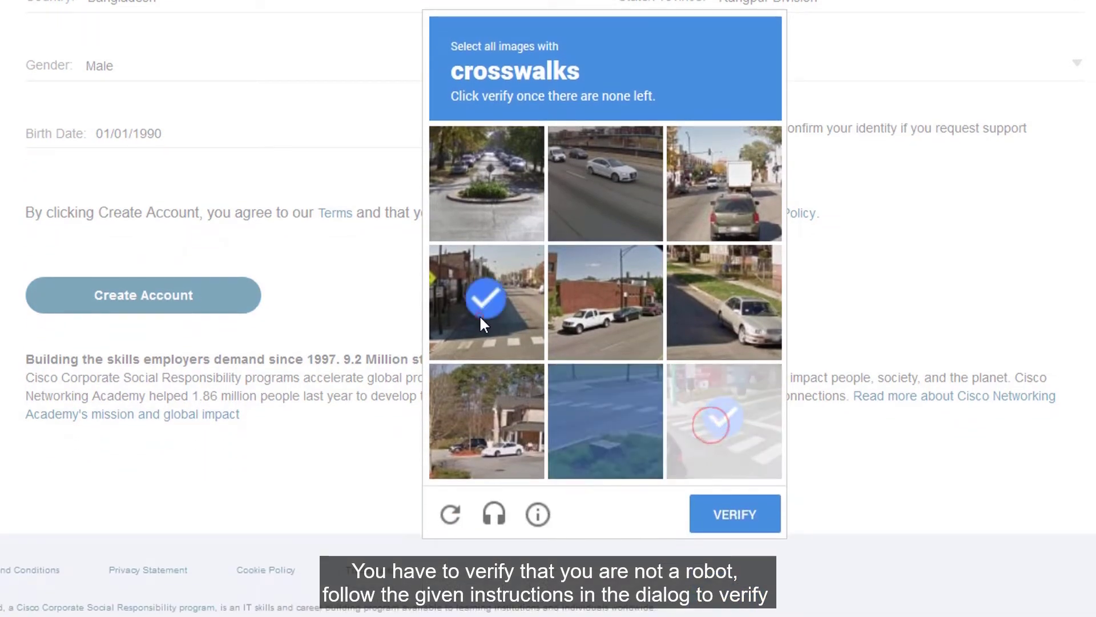
pyautogui.click(606, 419)
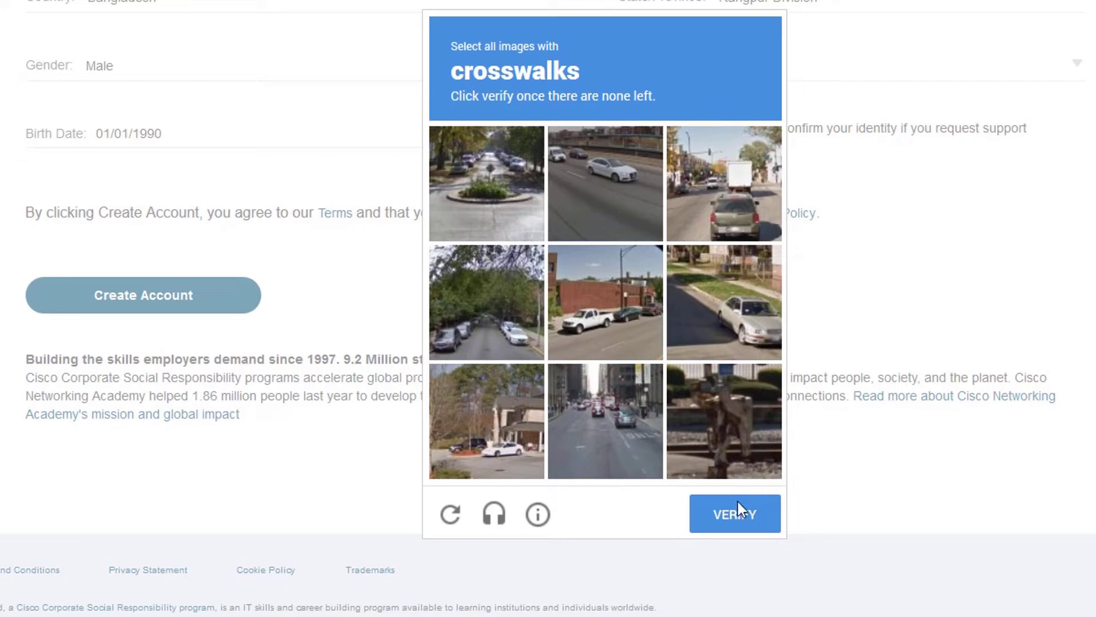
pyautogui.click(731, 516)
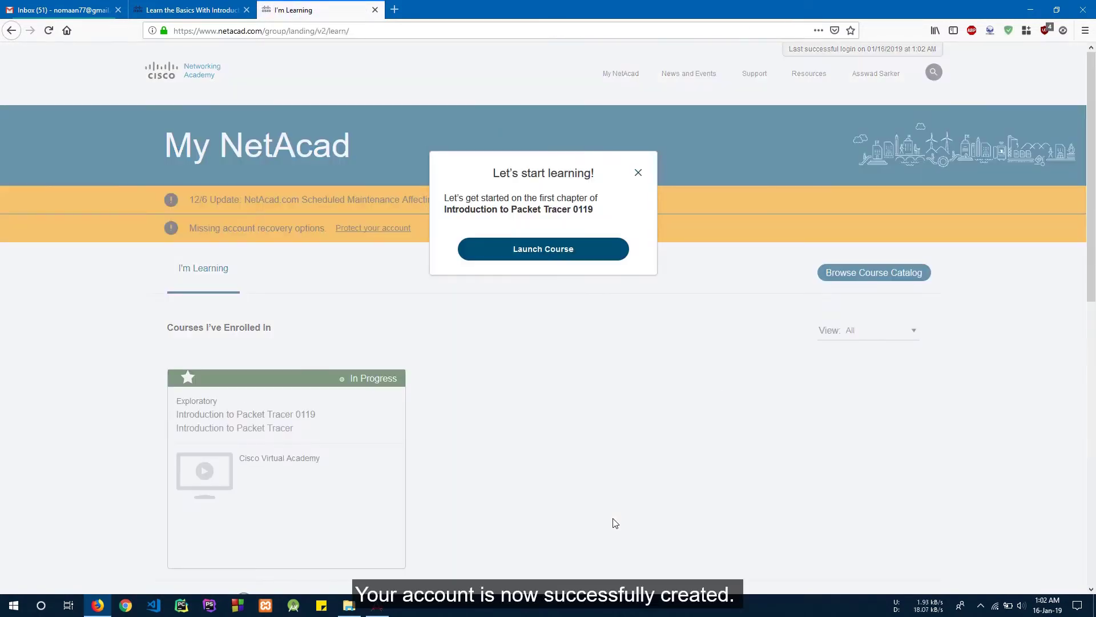
# Step: Start the IDM download of the 64-bit Windows Packet Tracer 7.2.1 zip from Resources > Download Packet Tracer
pyautogui.click(638, 174)
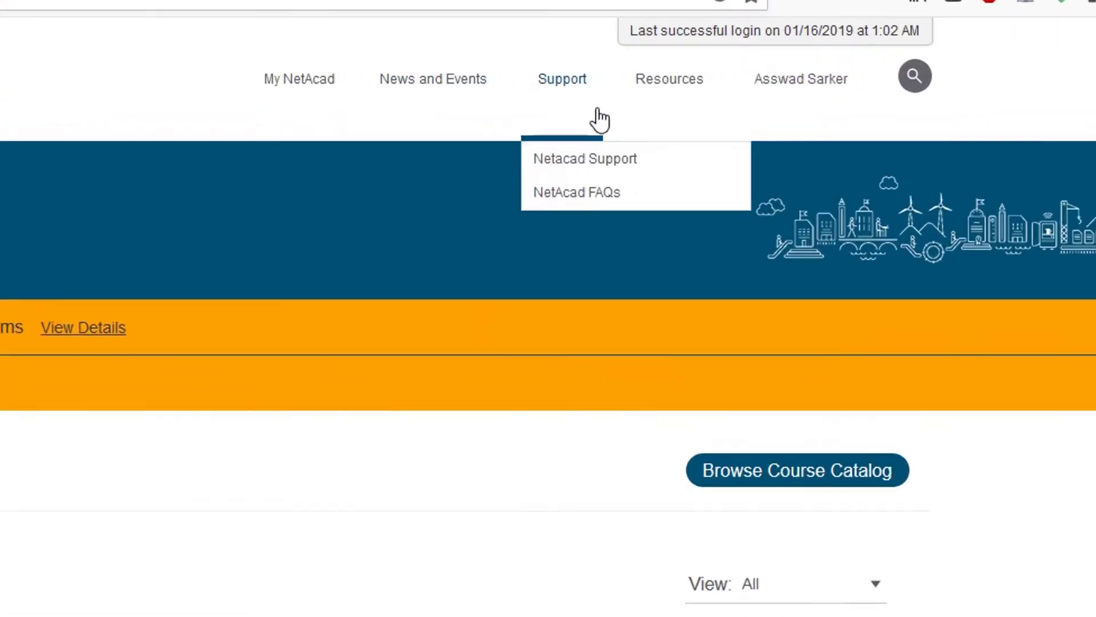
pyautogui.moveTo(805, 78)
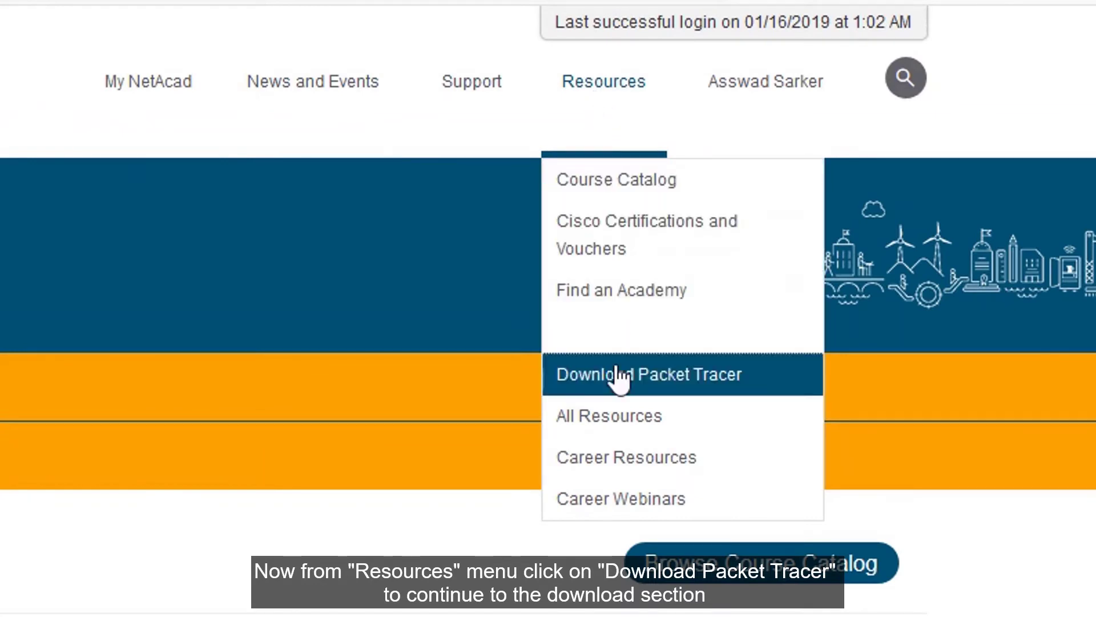
pyautogui.click(759, 379)
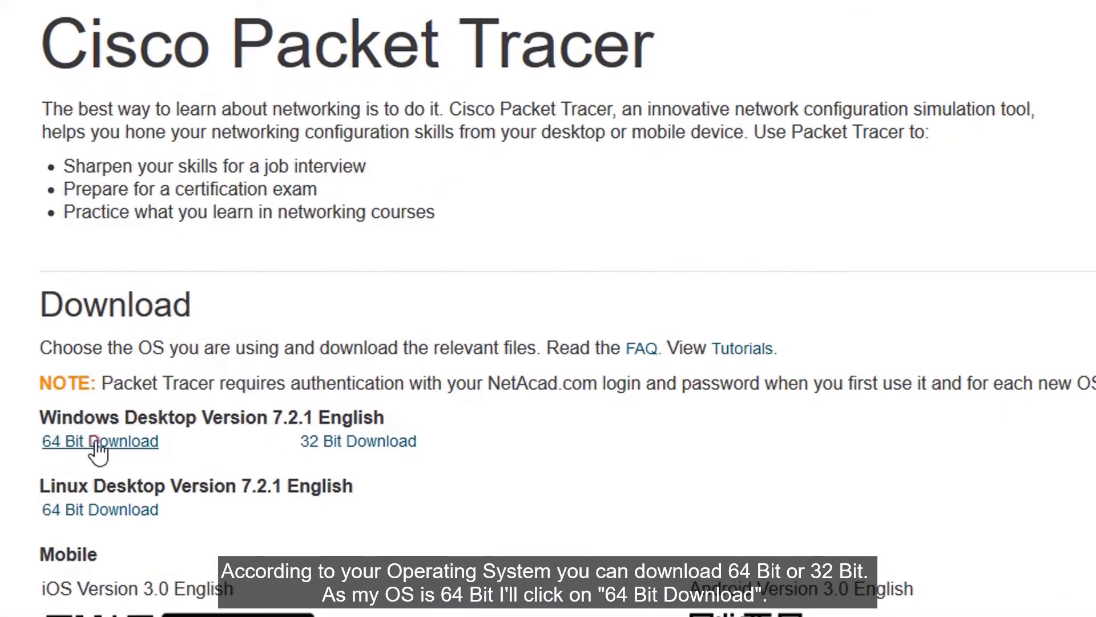
pyautogui.click(98, 444)
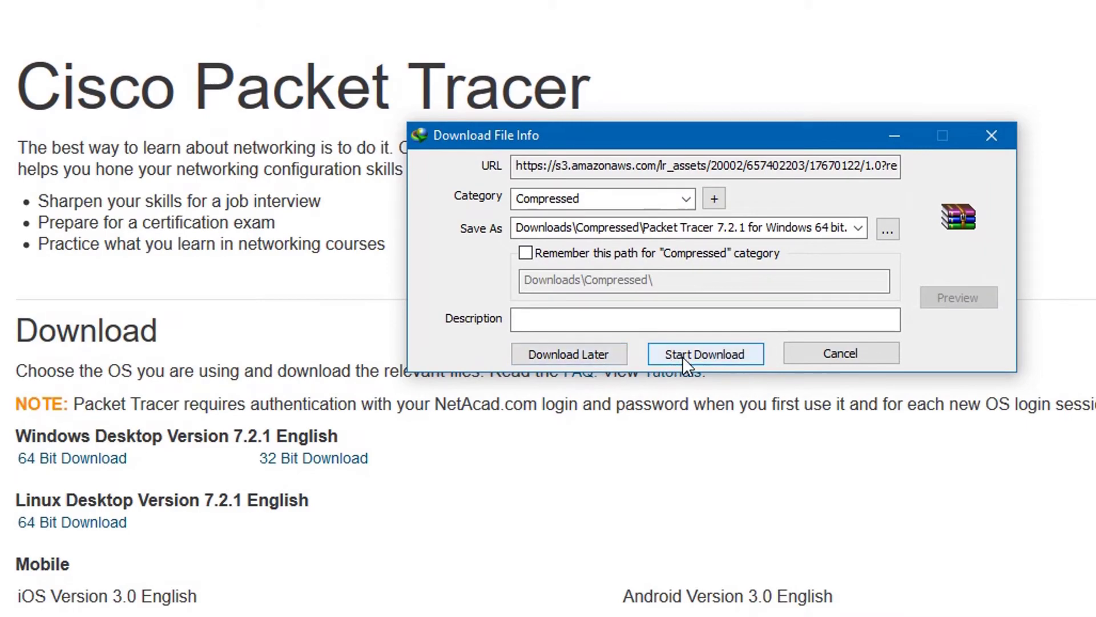
pyautogui.click(683, 357)
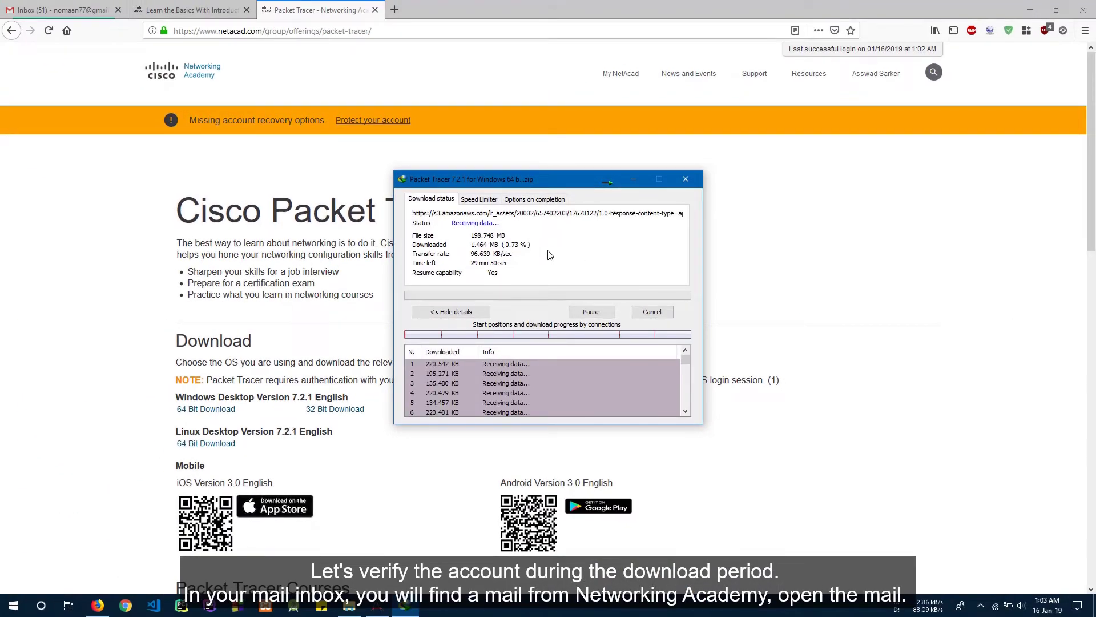
pyautogui.click(74, 10)
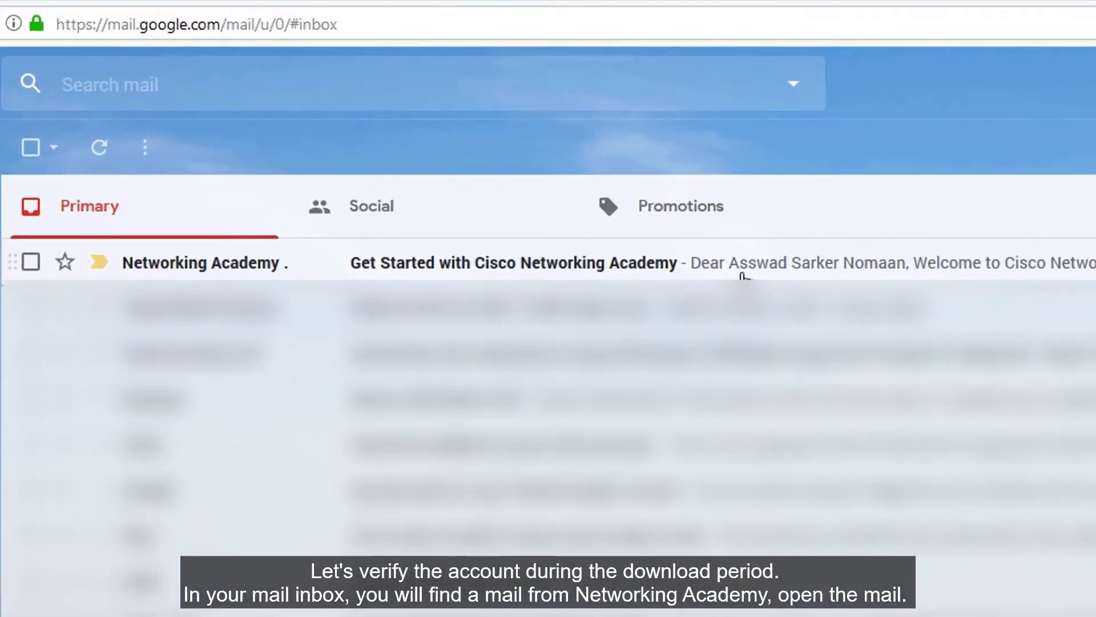
# Step: Open the 'Get Started with Cisco Networking Academy' email and follow its confirm-email link
pyautogui.click(739, 258)
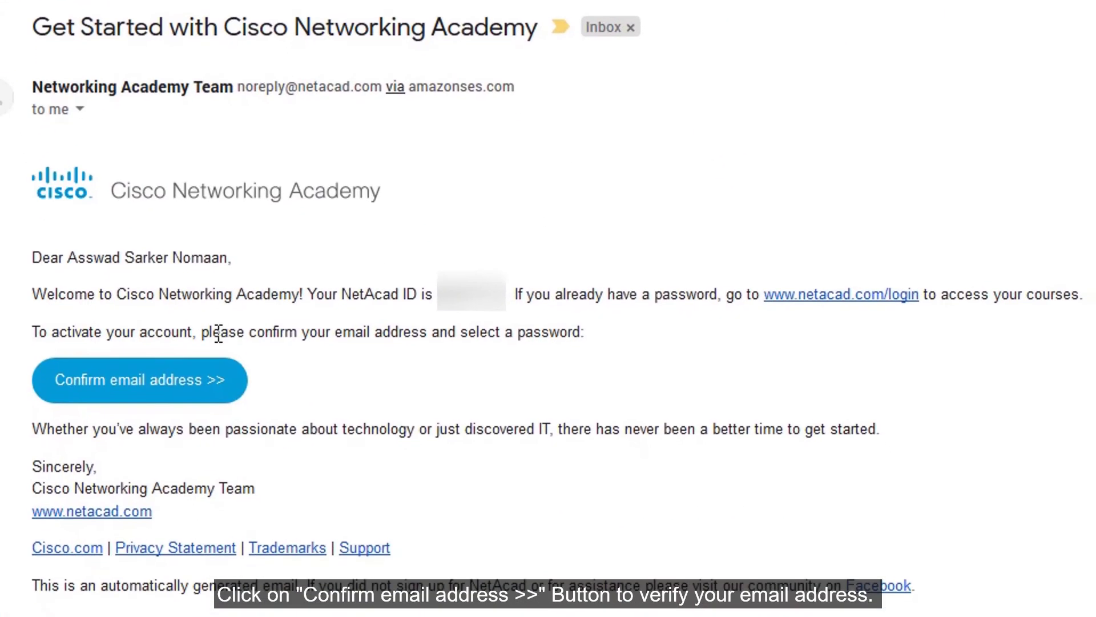
pyautogui.click(146, 394)
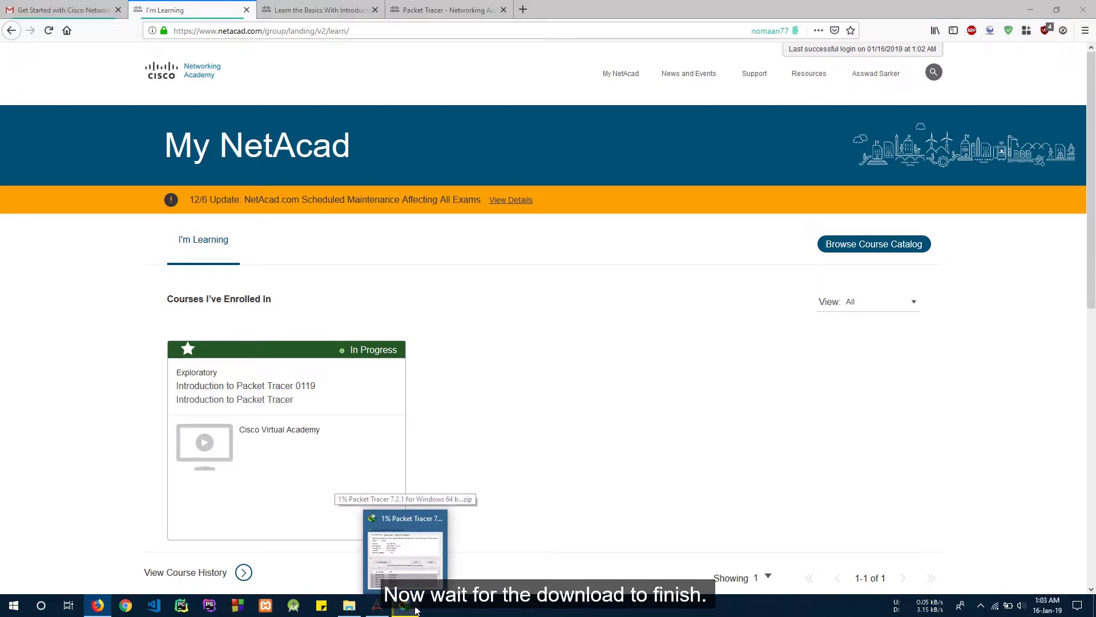
# Step: Open the folder containing the finished 198.74 MB Packet Tracer zip download
pyautogui.click(406, 540)
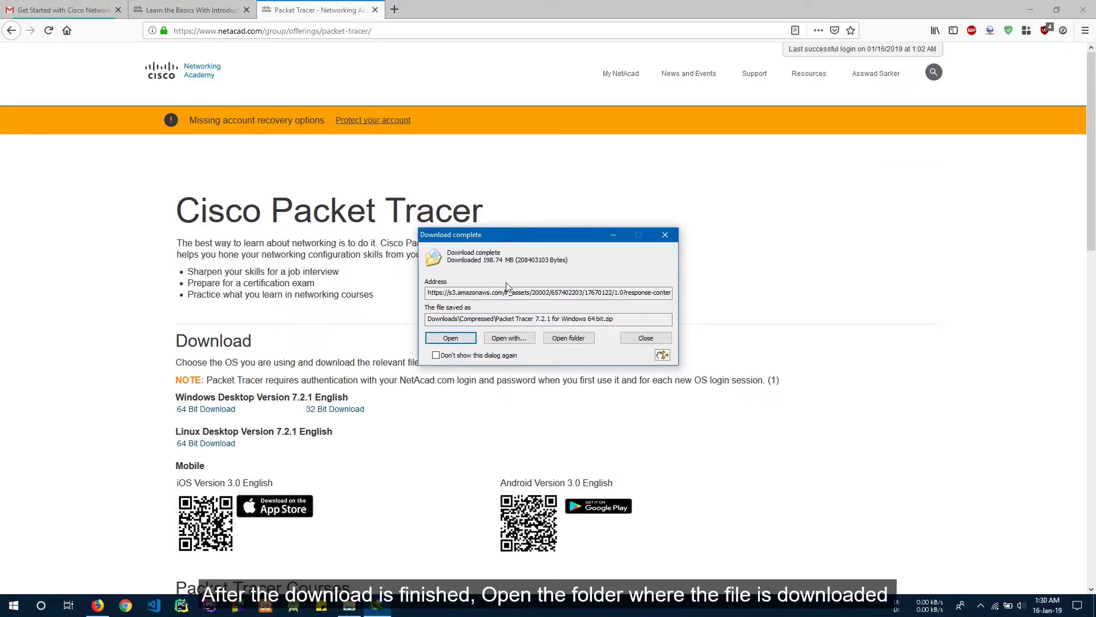
pyautogui.click(569, 338)
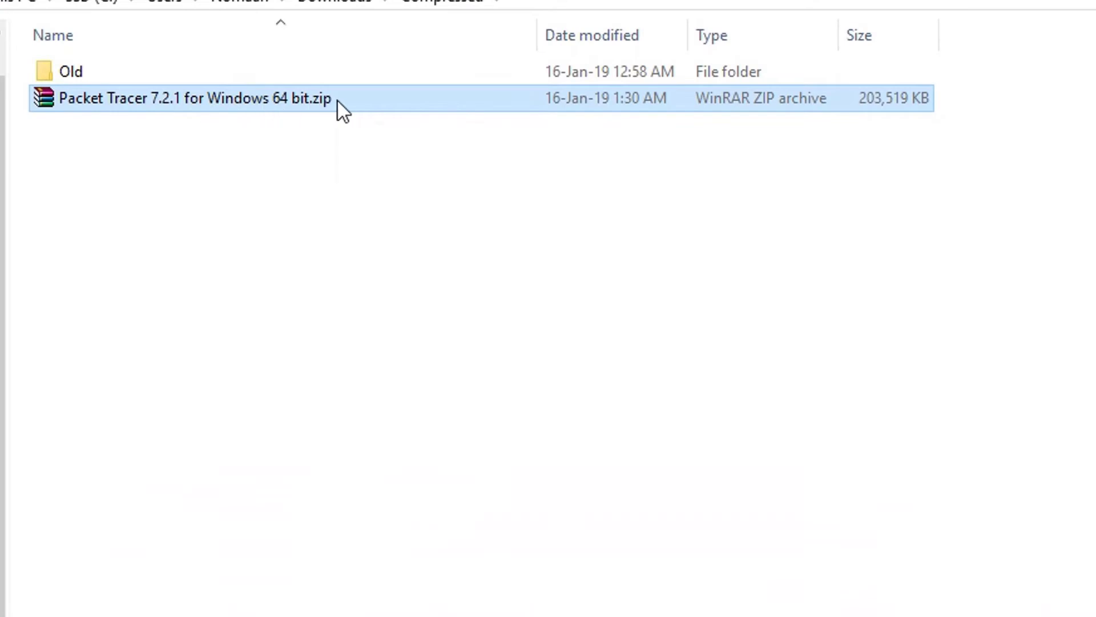
# Step: Extract 'Packet Tracer 7.2.1 for Windows 64 bit.zip' into its own folder using Extract All
pyautogui.rightClick(338, 101)
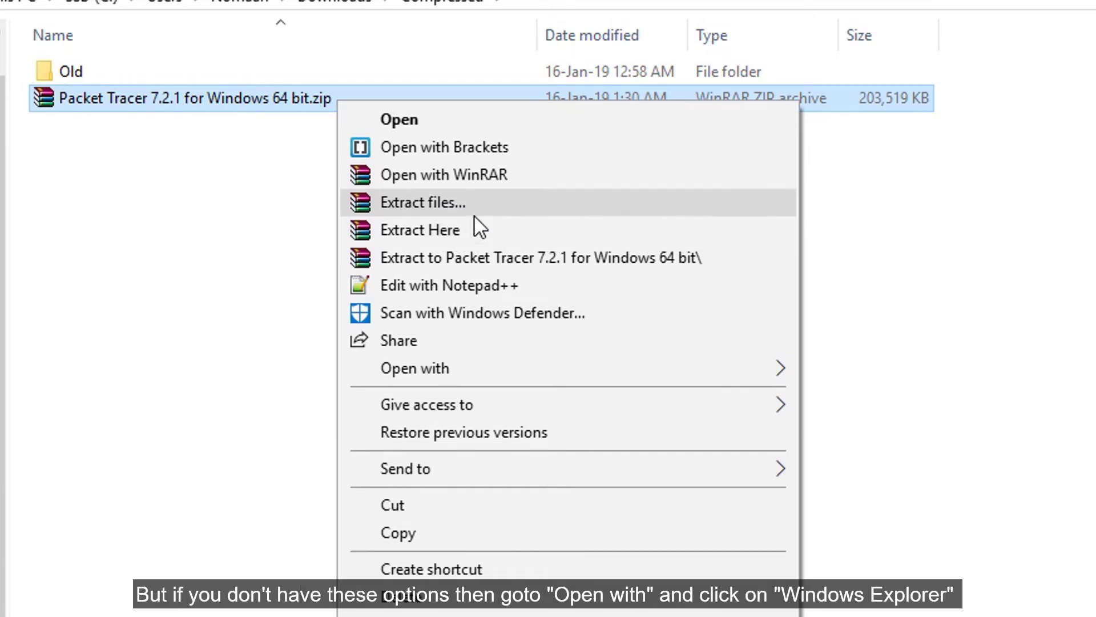
pyautogui.moveTo(596, 368)
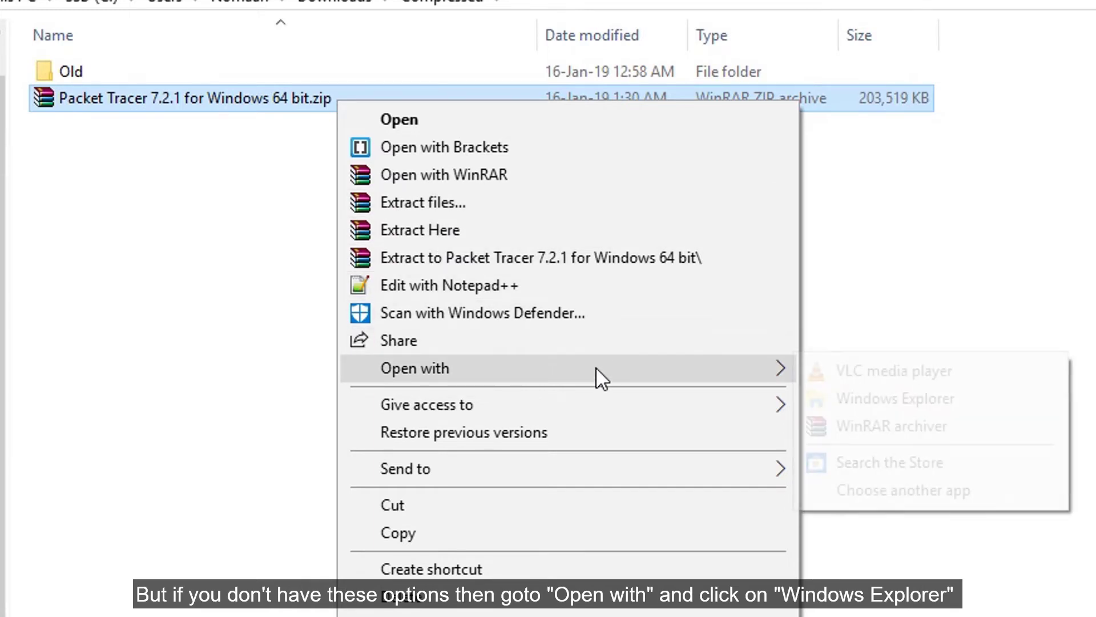
pyautogui.click(931, 398)
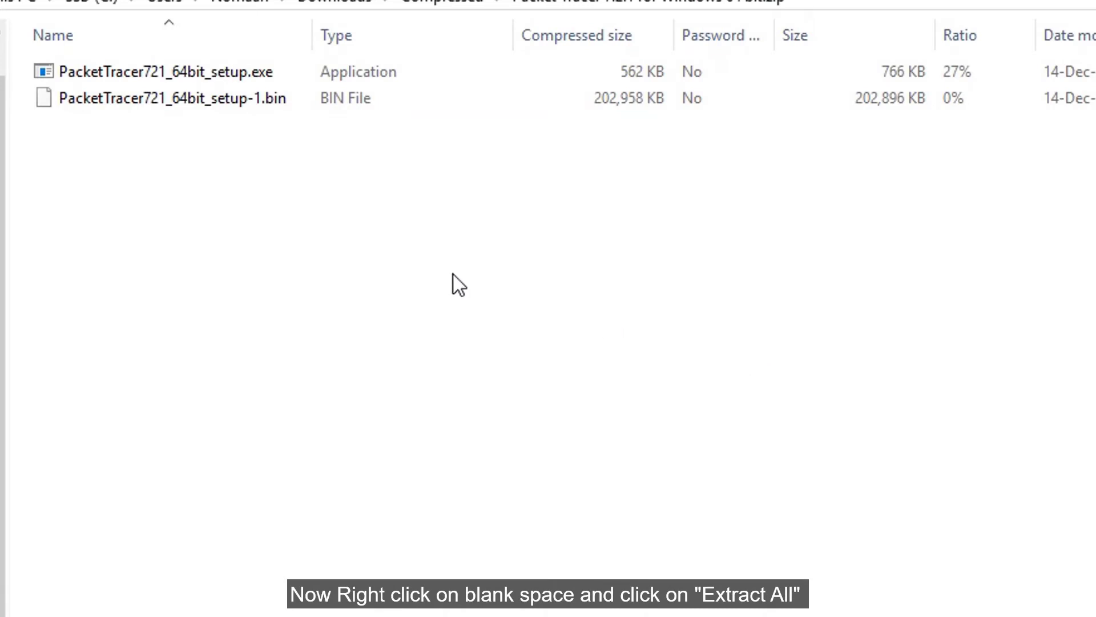
pyautogui.rightClick(292, 221)
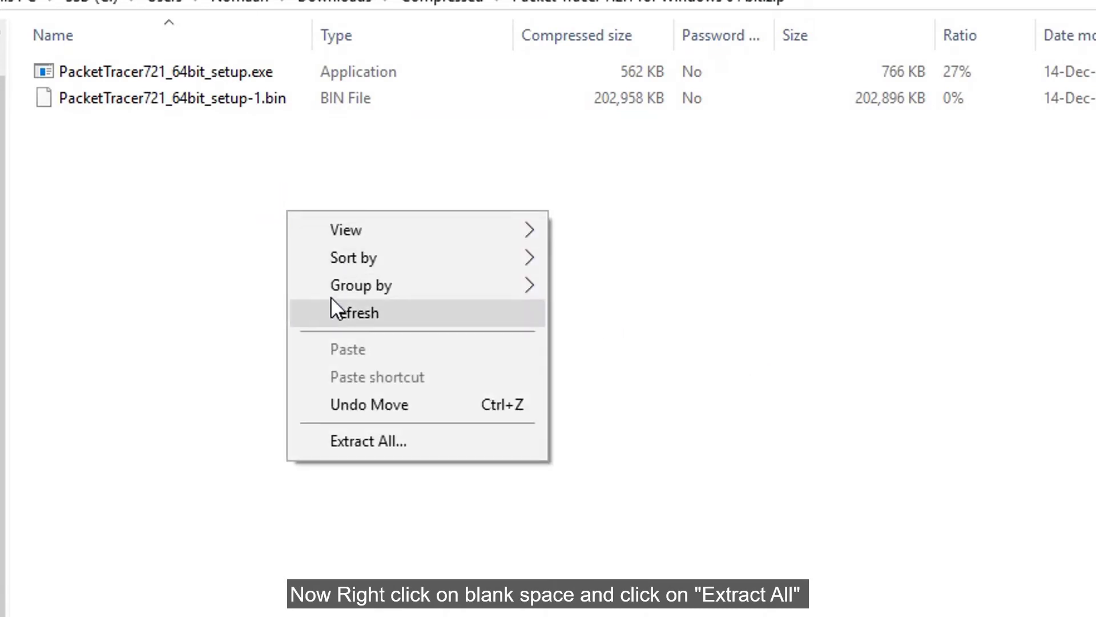
pyautogui.click(401, 440)
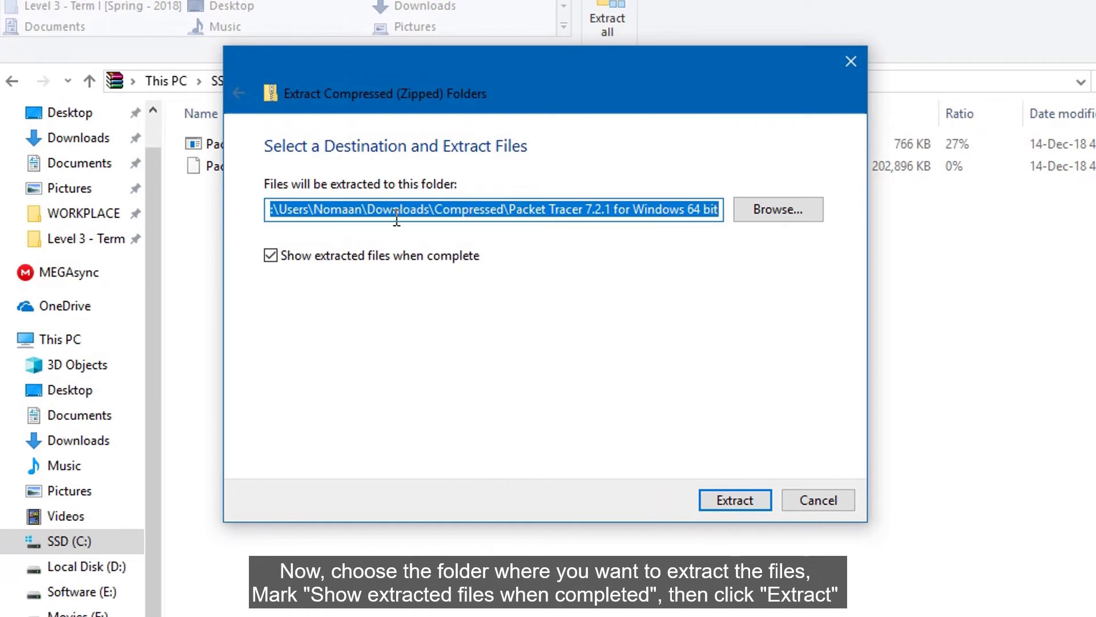
pyautogui.click(719, 501)
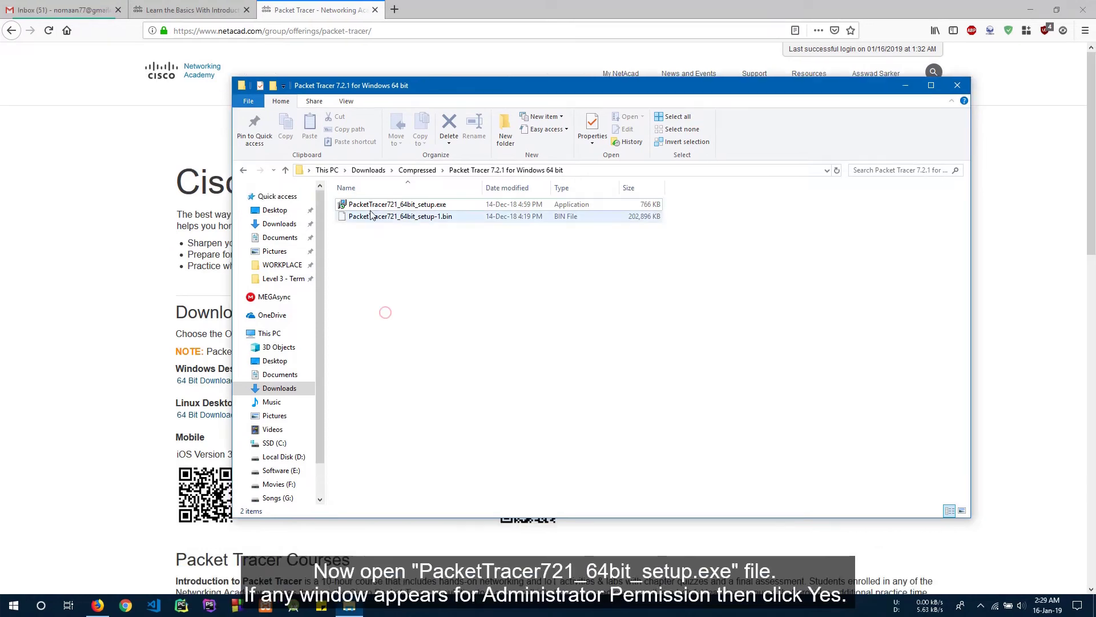
# Step: Run PacketTracer721_64bit_setup.exe and accept the license agreement
pyautogui.click(374, 205)
pyautogui.doubleClick(373, 204)
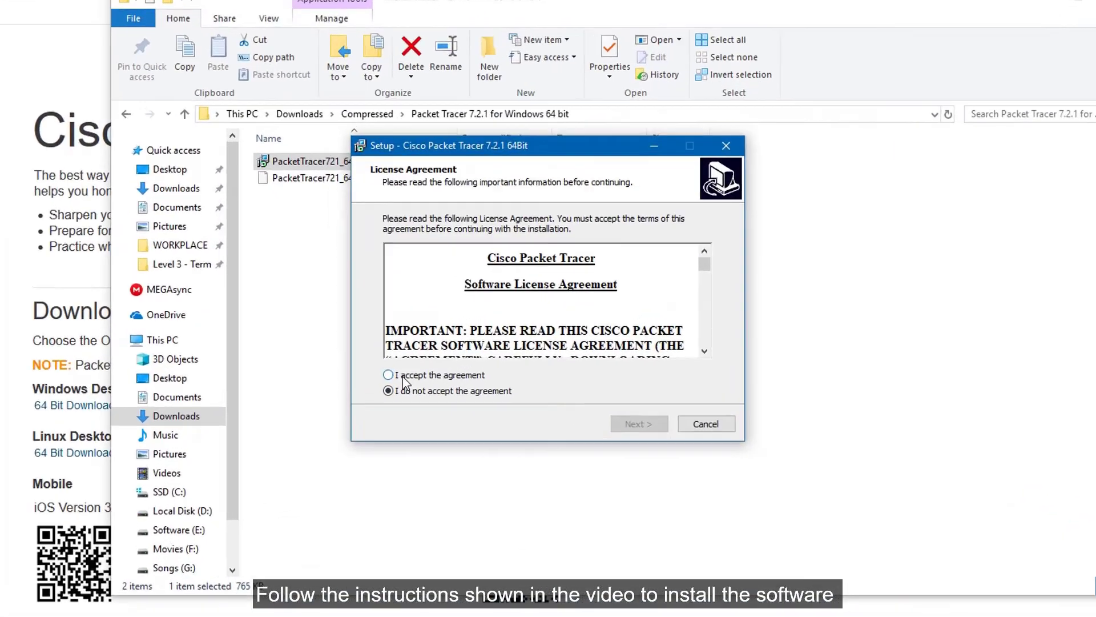
pyautogui.click(395, 376)
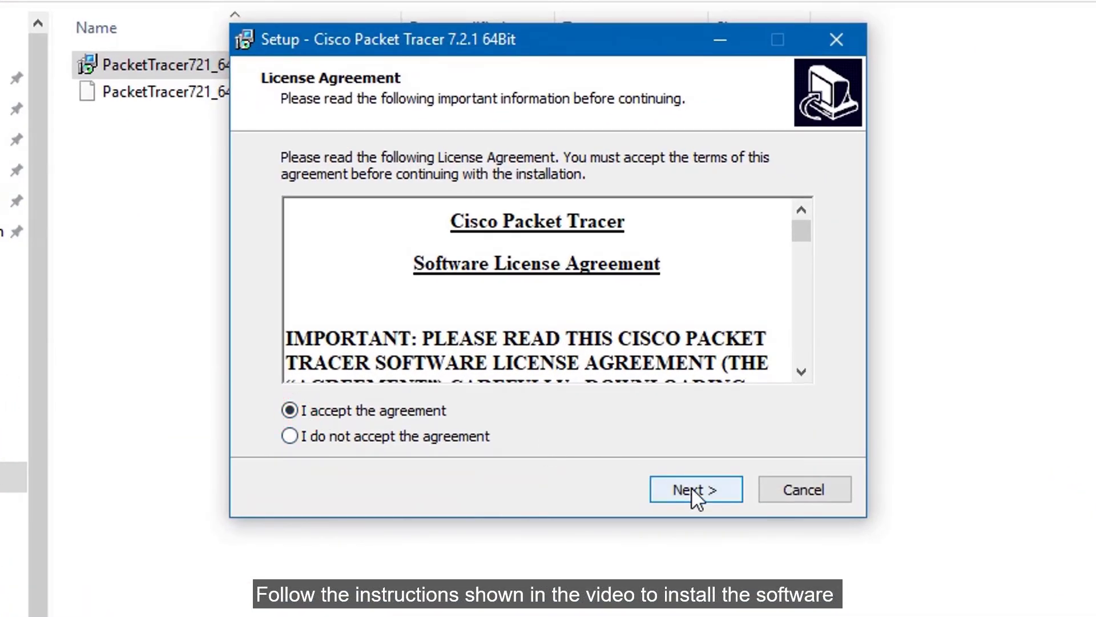
pyautogui.click(691, 489)
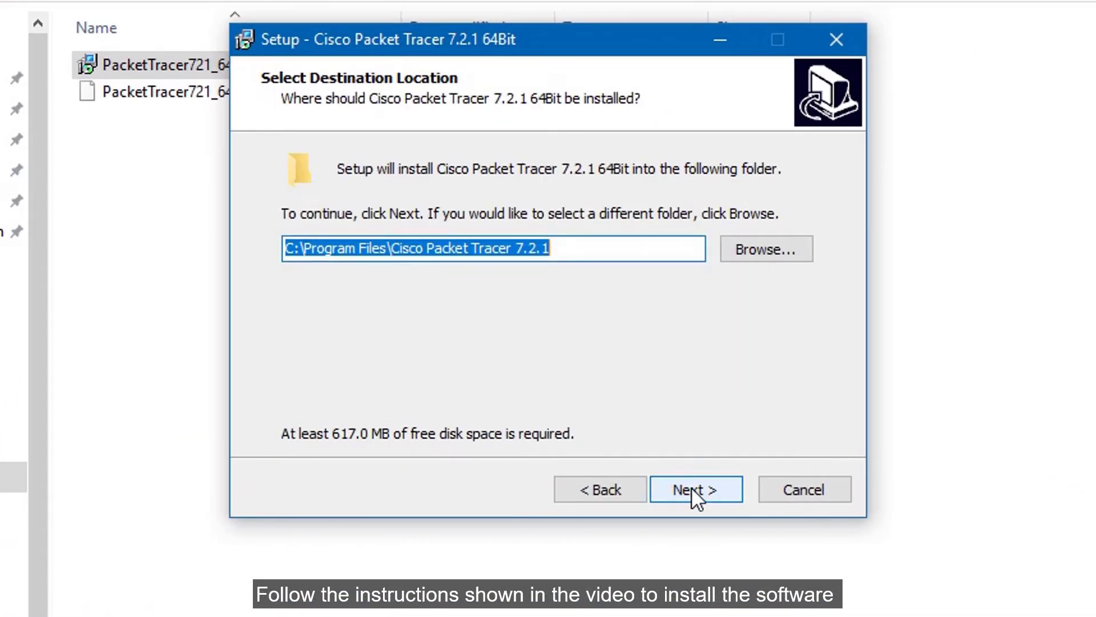
# Step: Install with the default folders and desktop shortcut, then finish setup to launch Packet Tracer
pyautogui.click(691, 489)
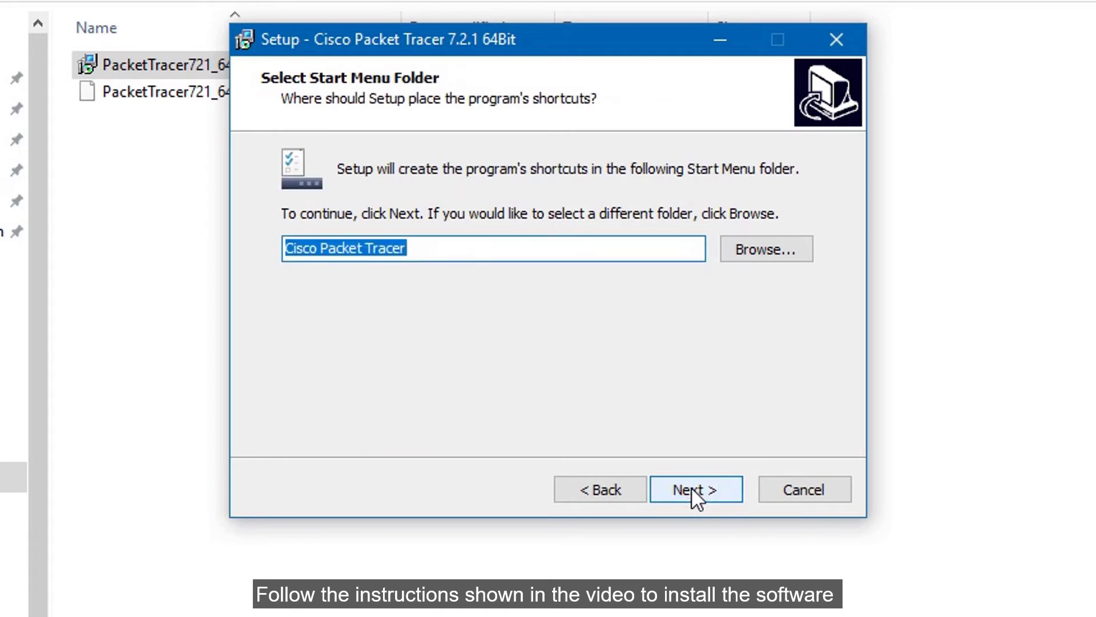
pyautogui.click(691, 488)
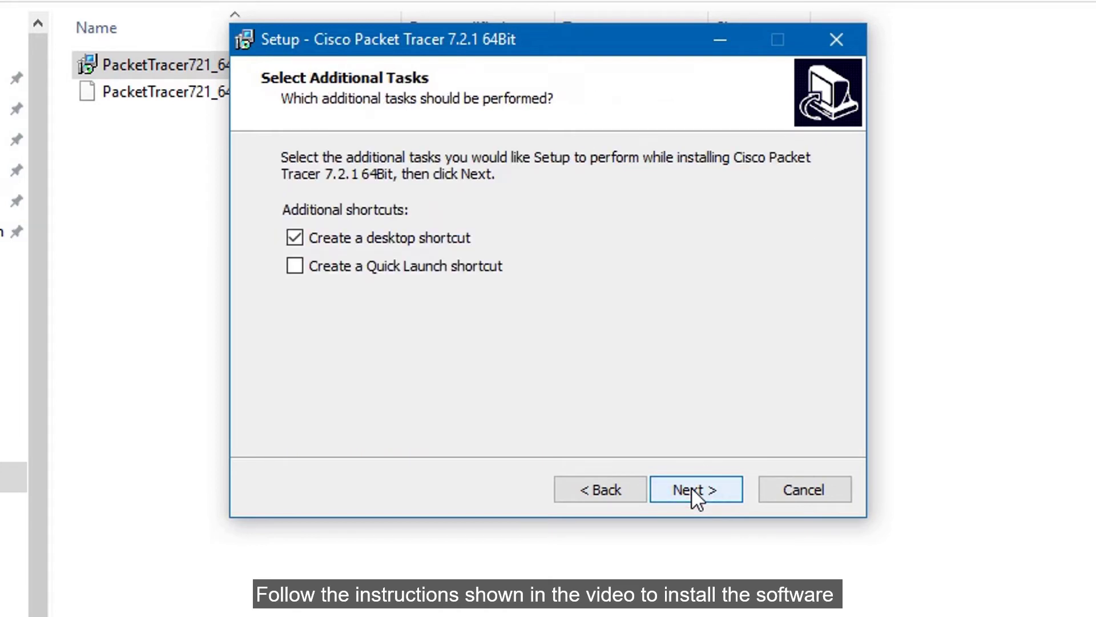
pyautogui.click(691, 489)
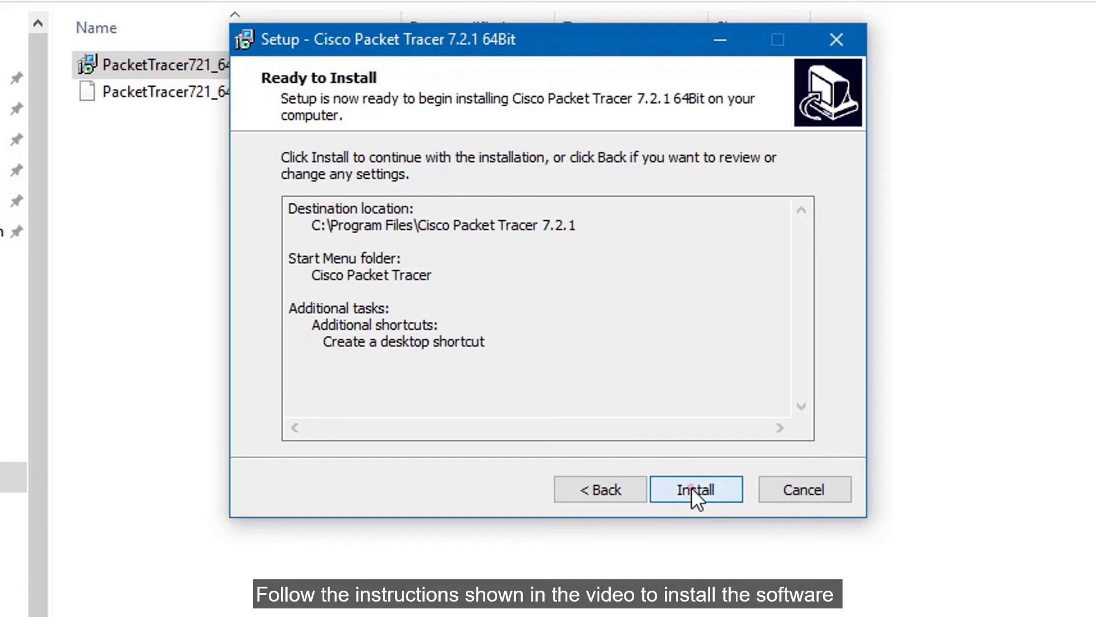
pyautogui.click(690, 489)
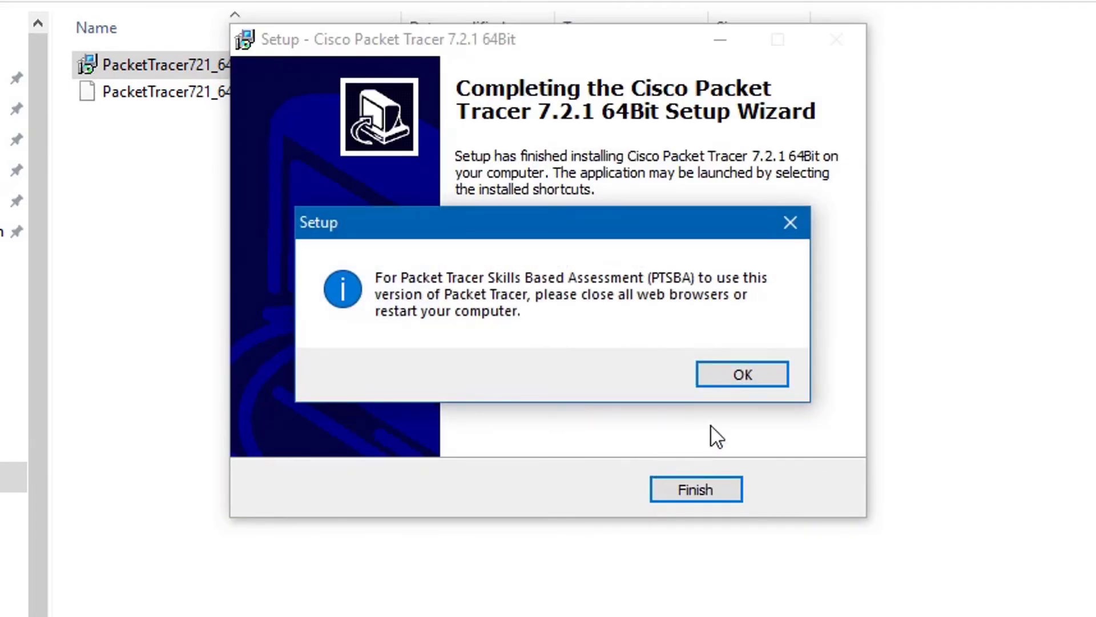
pyautogui.click(743, 373)
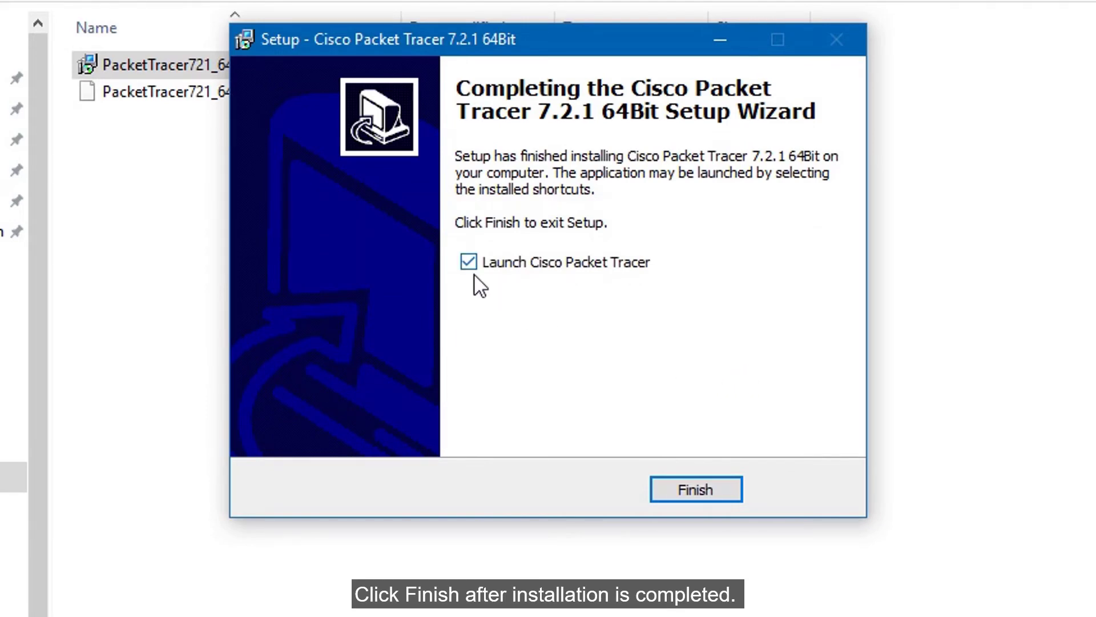
pyautogui.click(704, 493)
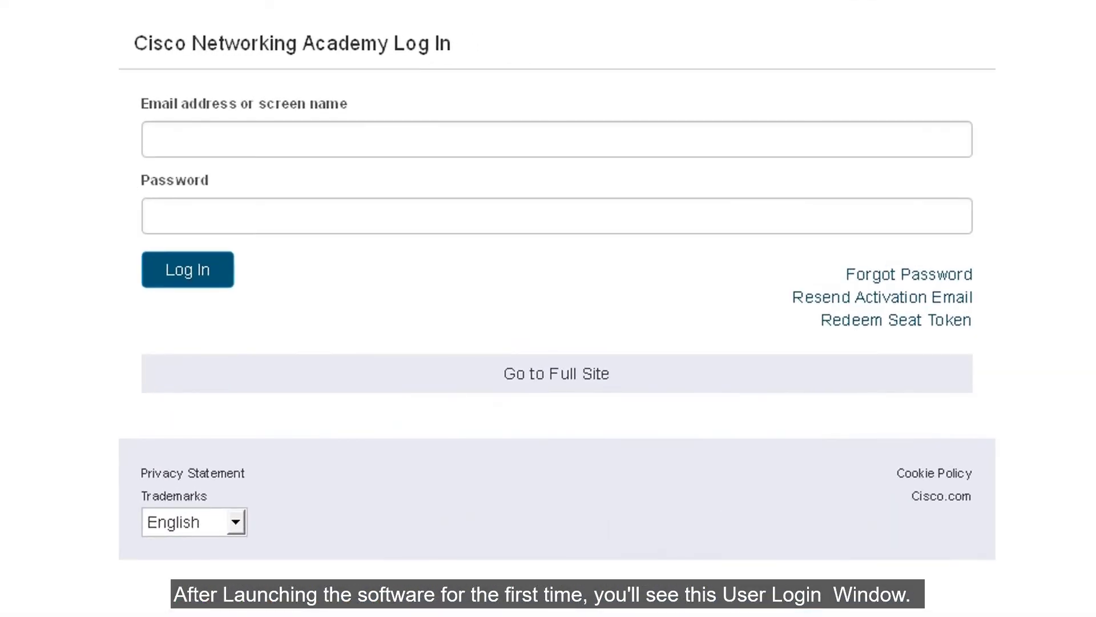
# Step: Enter the registered NetAcad e-mail address and account password in Packet Tracer's login form and log in
pyautogui.click(318, 154)
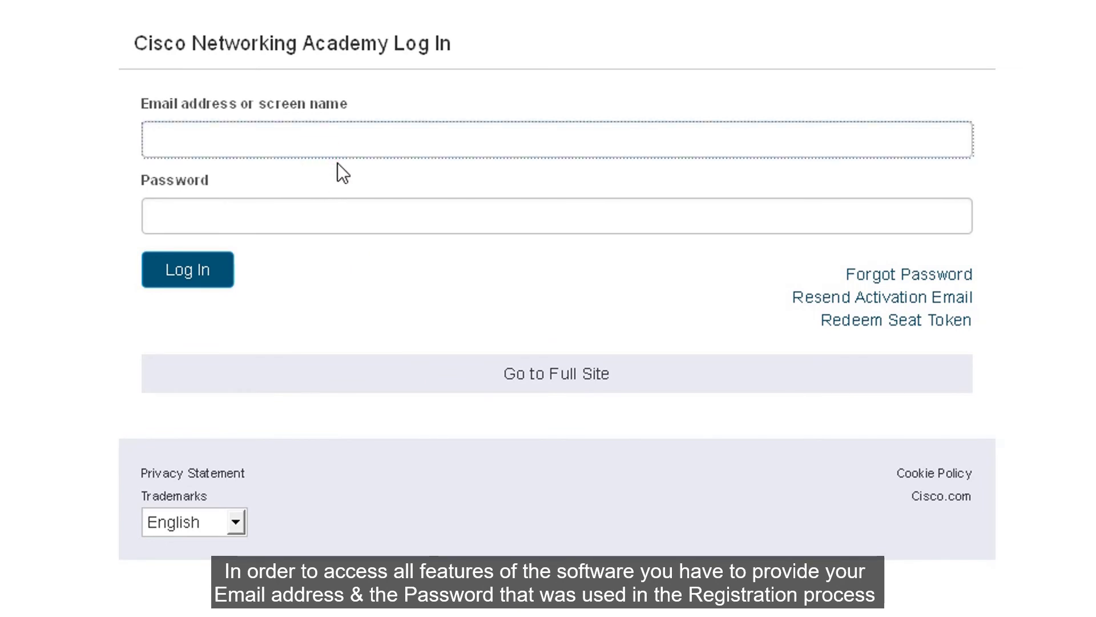
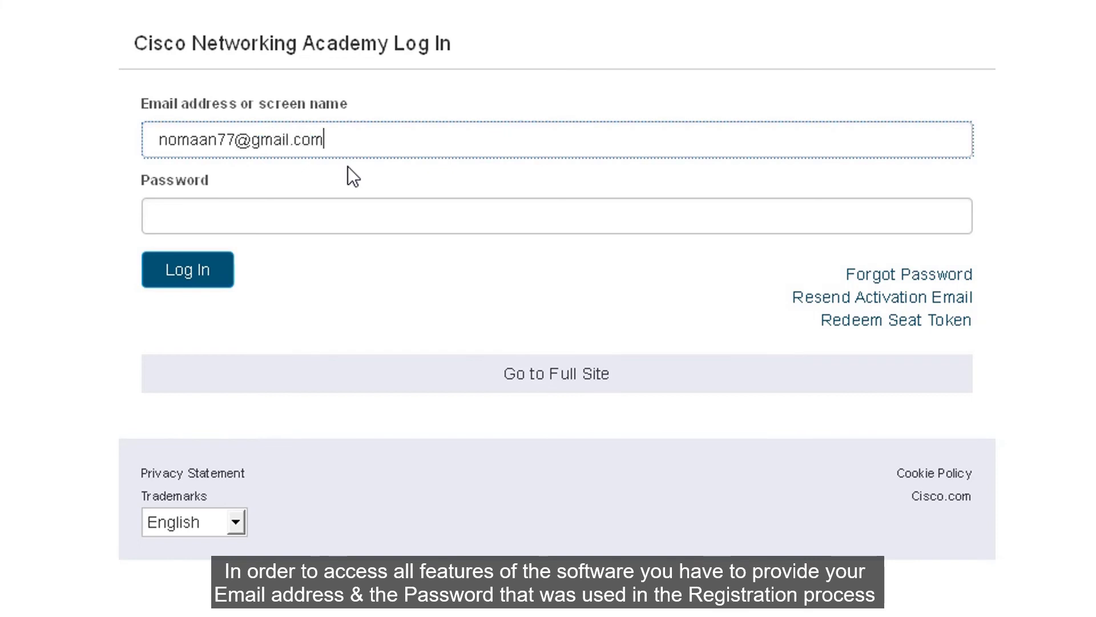
pyautogui.press('Tab')
pyautogui.write('•••••••••••')
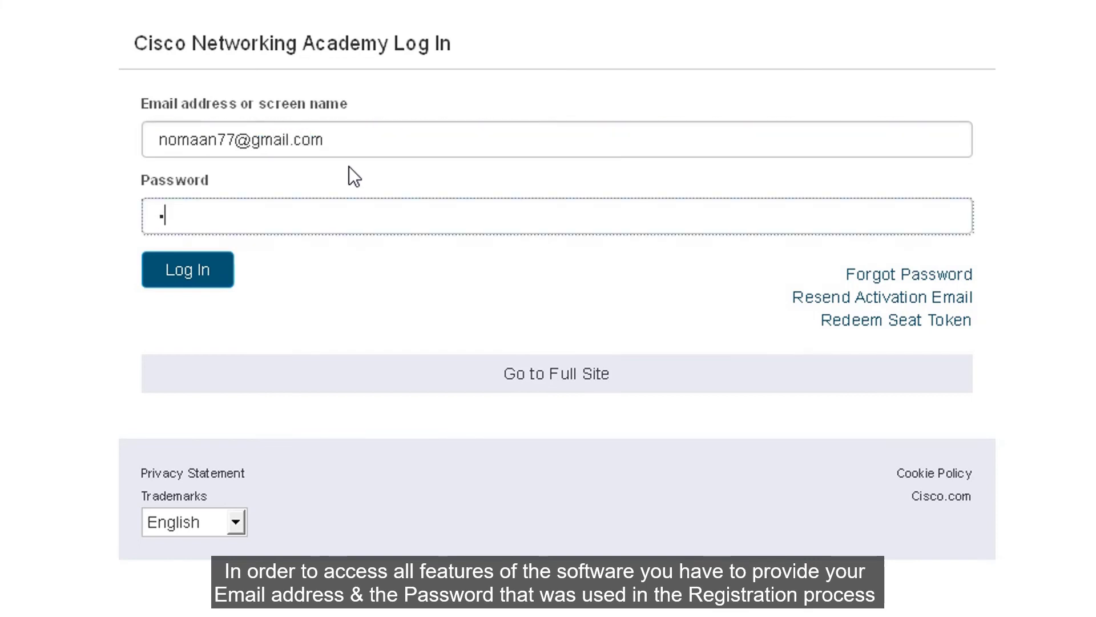
pyautogui.write('•••')
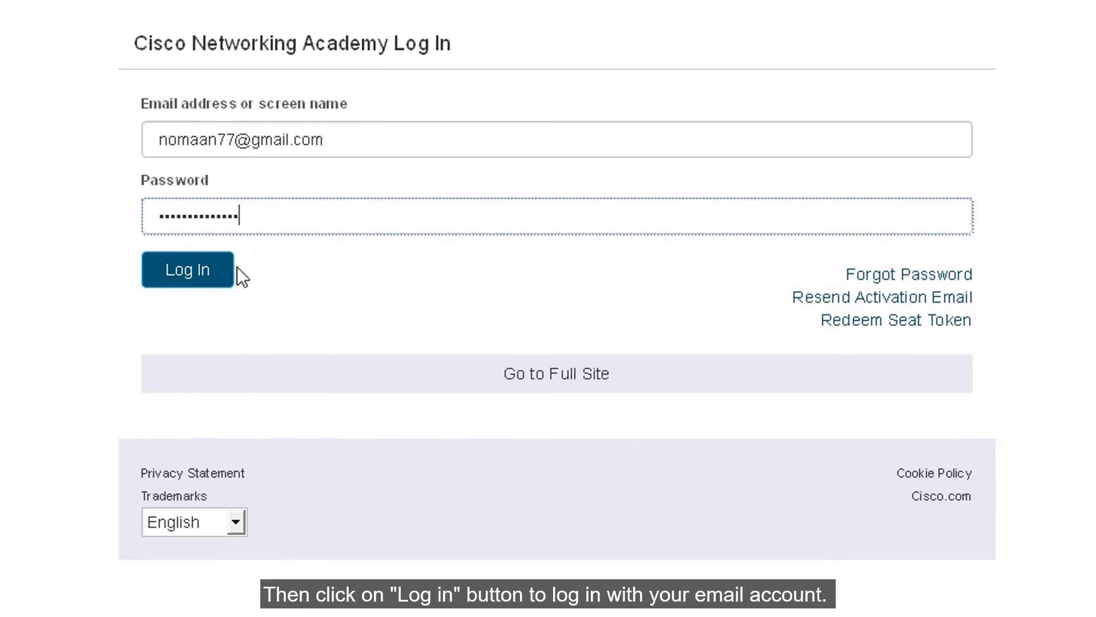
pyautogui.click(189, 279)
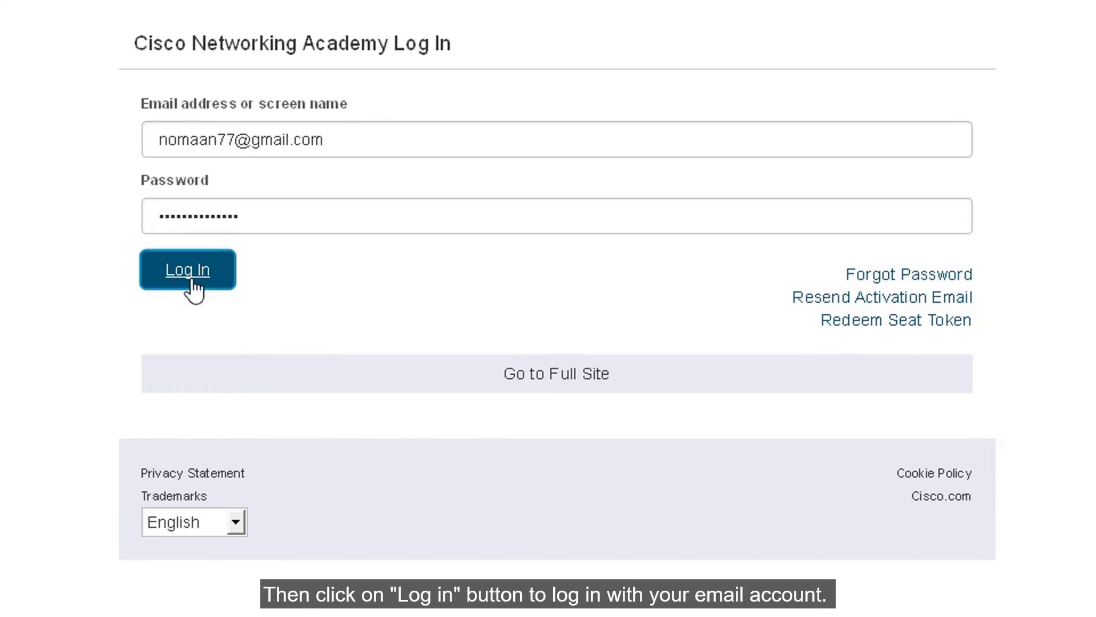